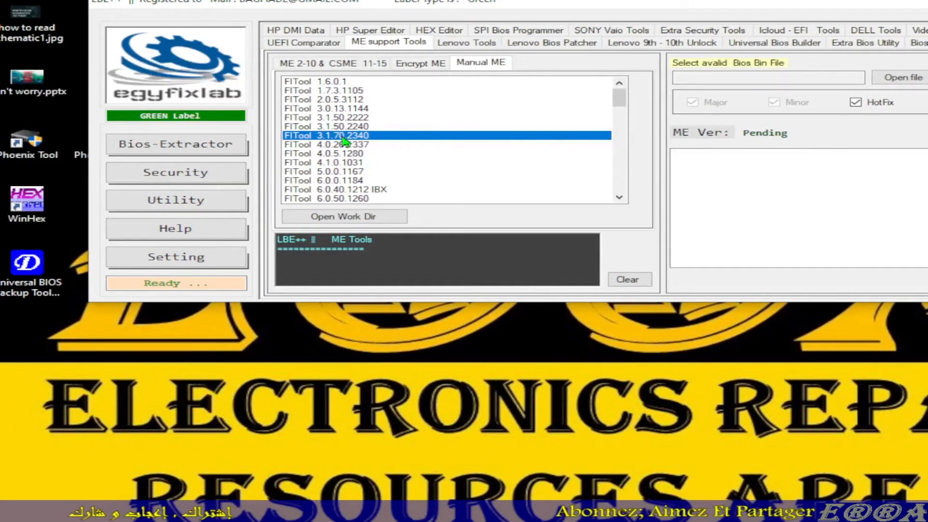
Try to launch FITool 3.1.70.2340 from the manual ME tool list, then dismiss the message.
double_click(349, 138)
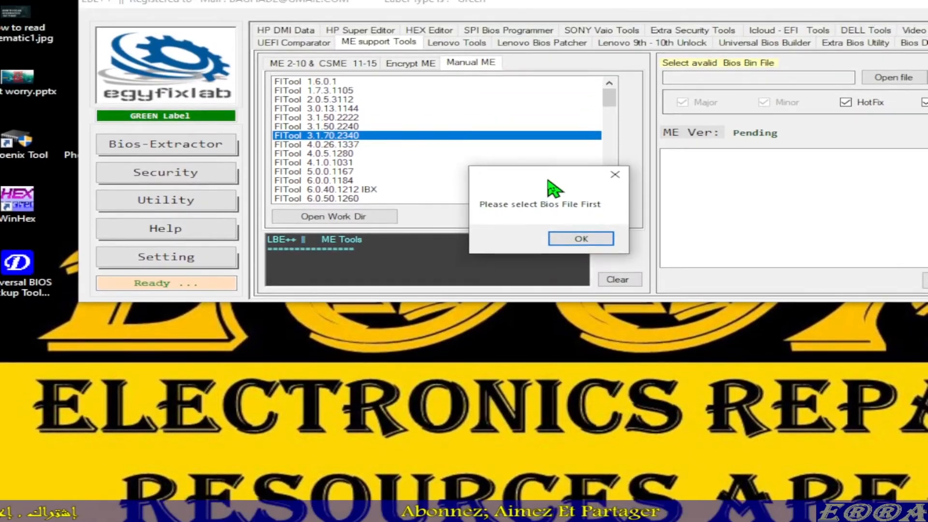
drag(548, 180, 543, 181)
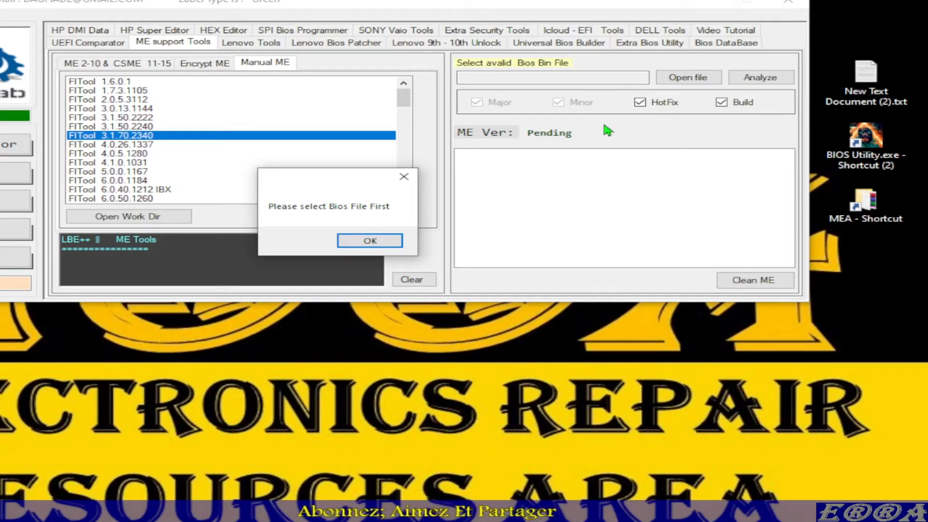
click(372, 241)
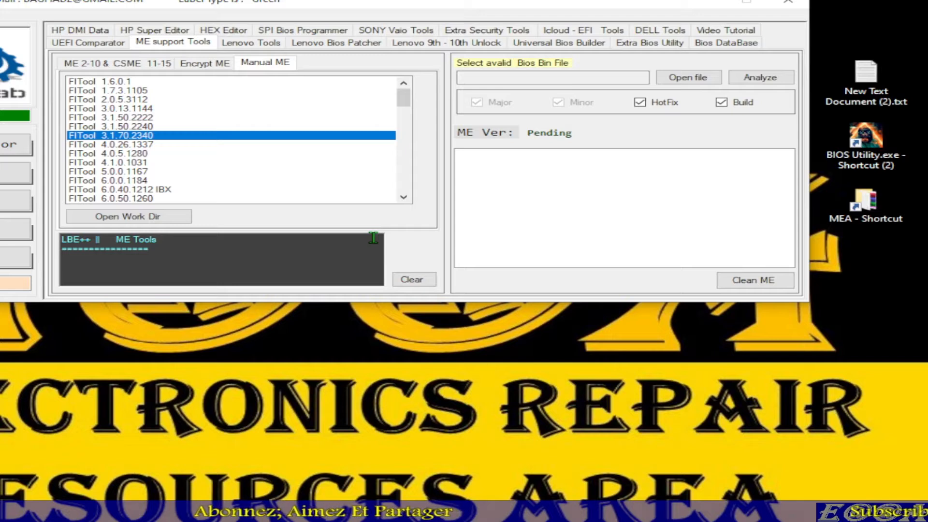
Load IFLASH_BIOSIMG_Extracted.BIN from Desktop > Bios Fixing > LBE group > New folder as the BIOS file.
click(688, 80)
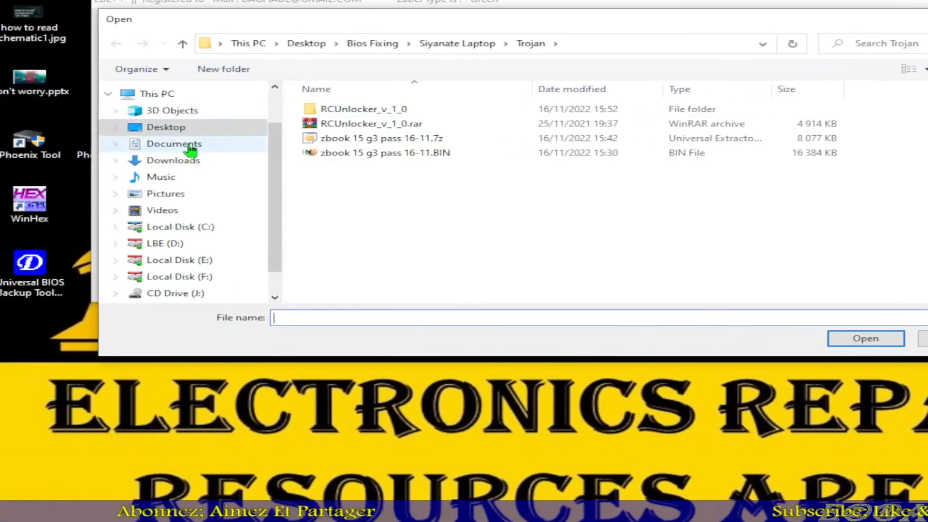
click(181, 128)
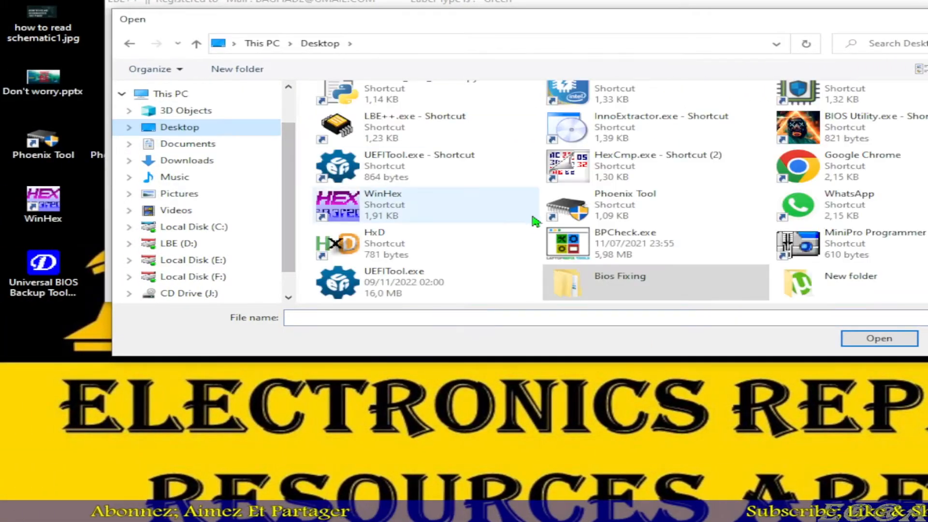
scroll(493, 245, down, 2)
double_click(339, 283)
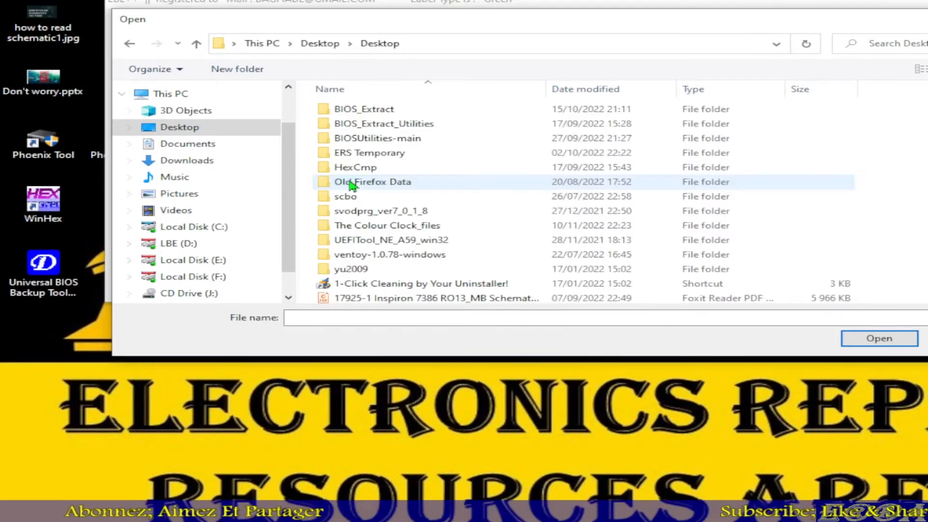
click(200, 128)
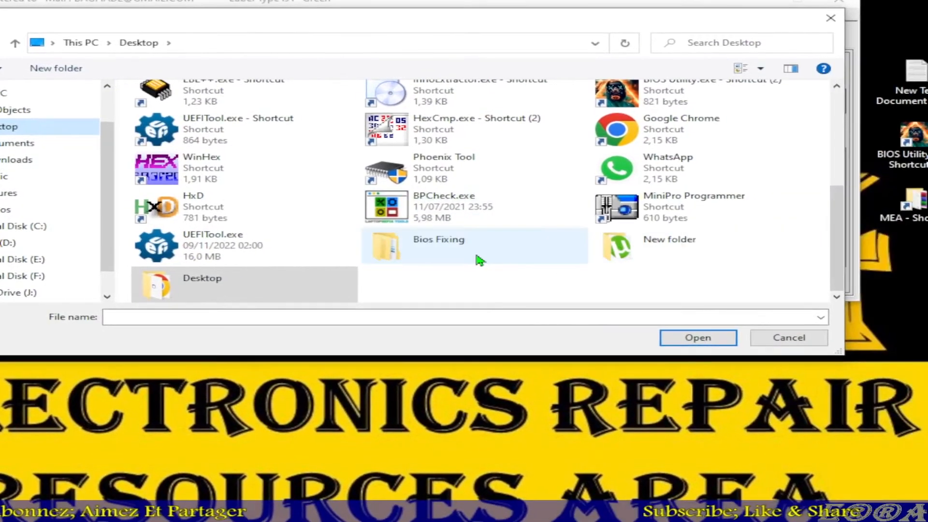
double_click(507, 253)
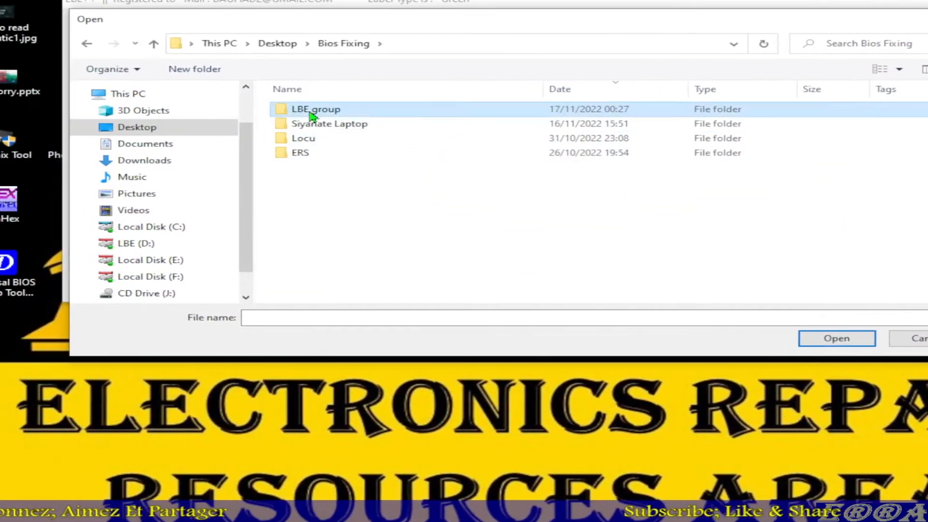
double_click(311, 111)
double_click(310, 112)
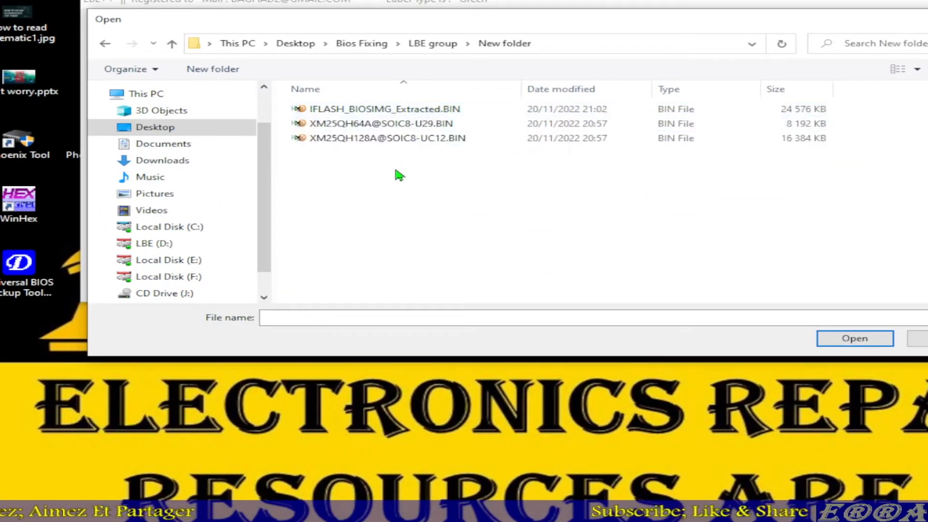
double_click(368, 114)
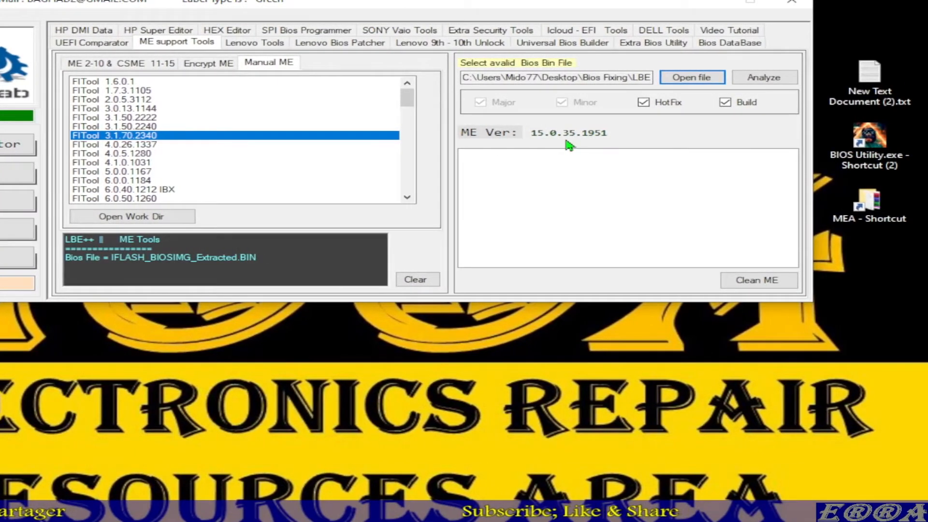
Analyze the loaded BIOS file in ME Analyzer without extra options and highlight the ME firmware version in the report.
click(752, 83)
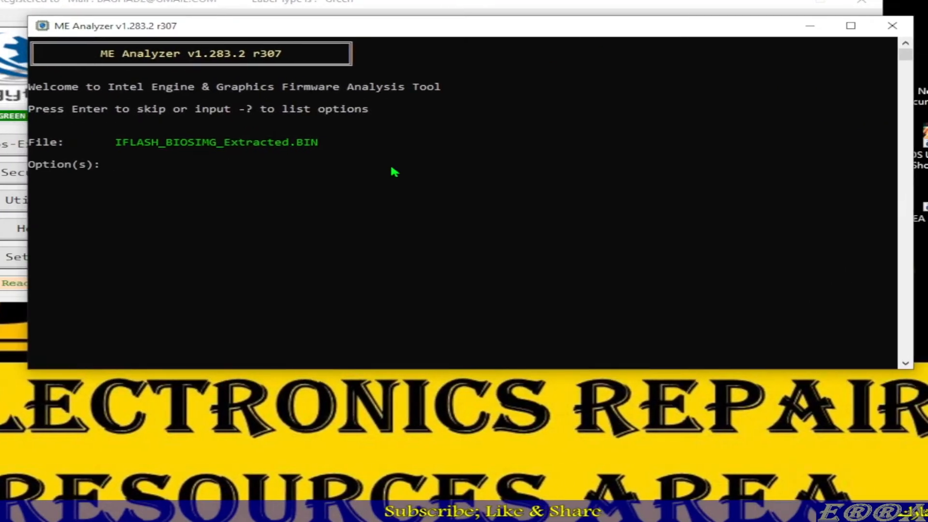
key(Return)
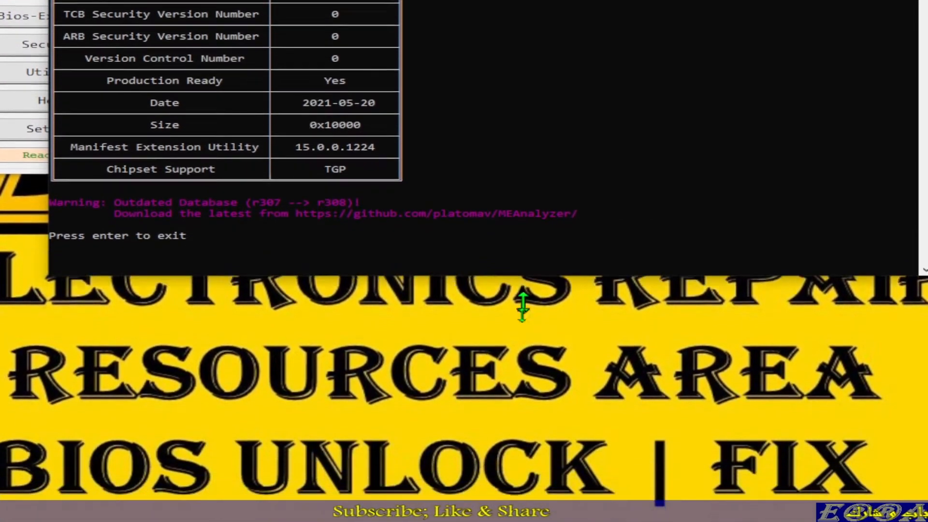
scroll(518, 234, up, 20)
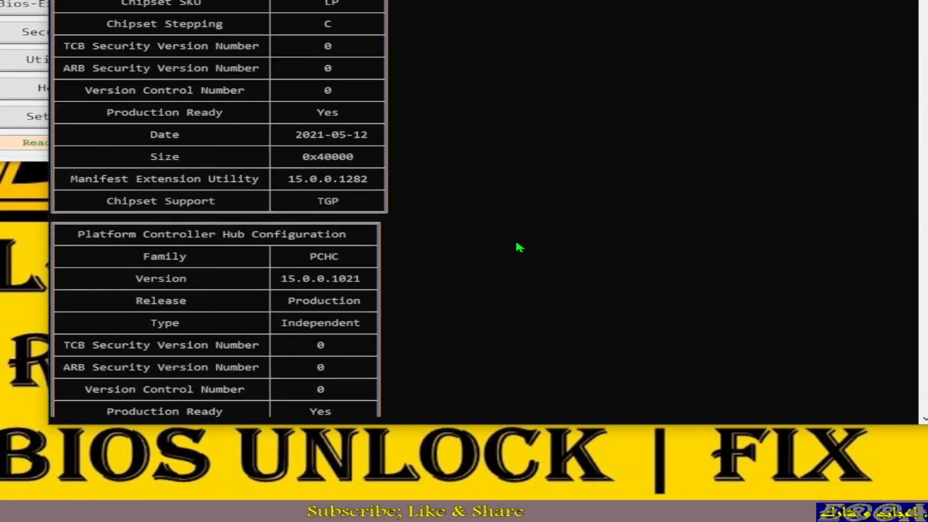
scroll(518, 246, up, 4)
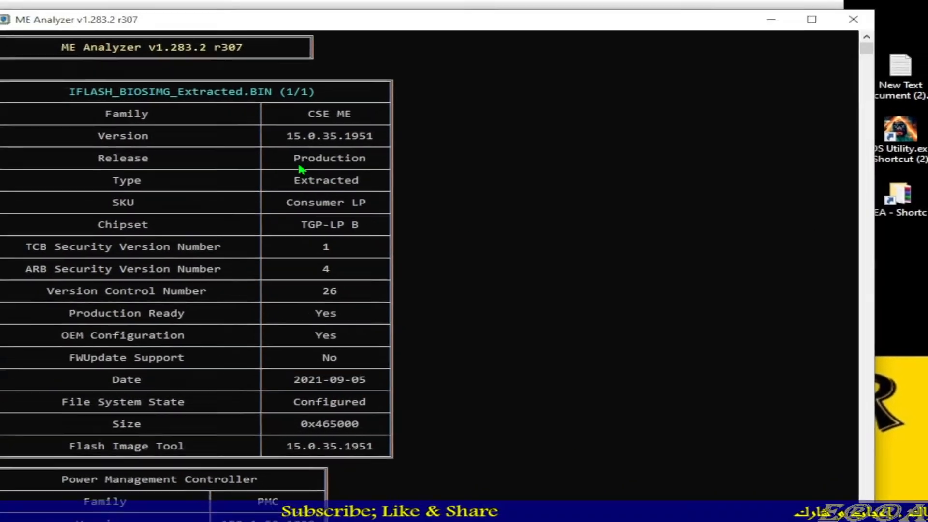
drag(317, 143, 407, 146)
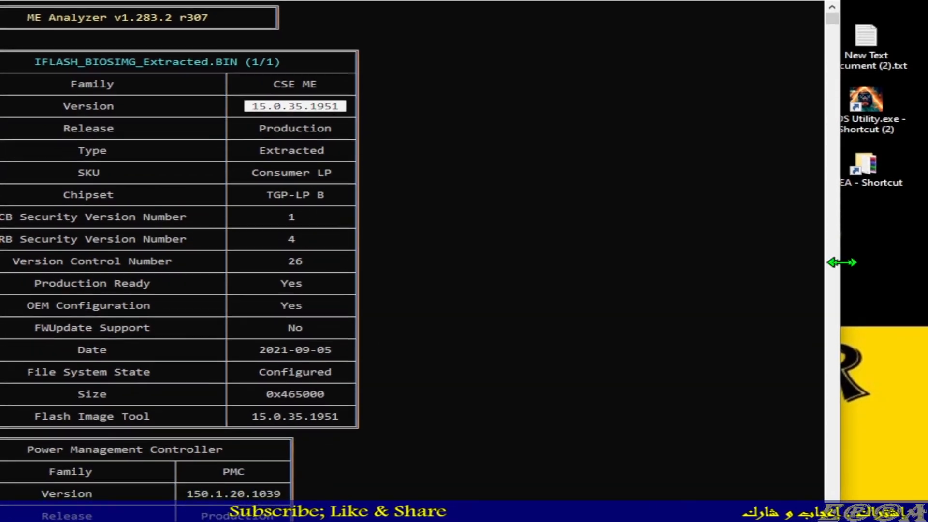
Narrow the ME Analyzer window and move it lower so the ME tools behind it are uncovered.
drag(917, 298, 709, 298)
drag(643, 257, 464, 257)
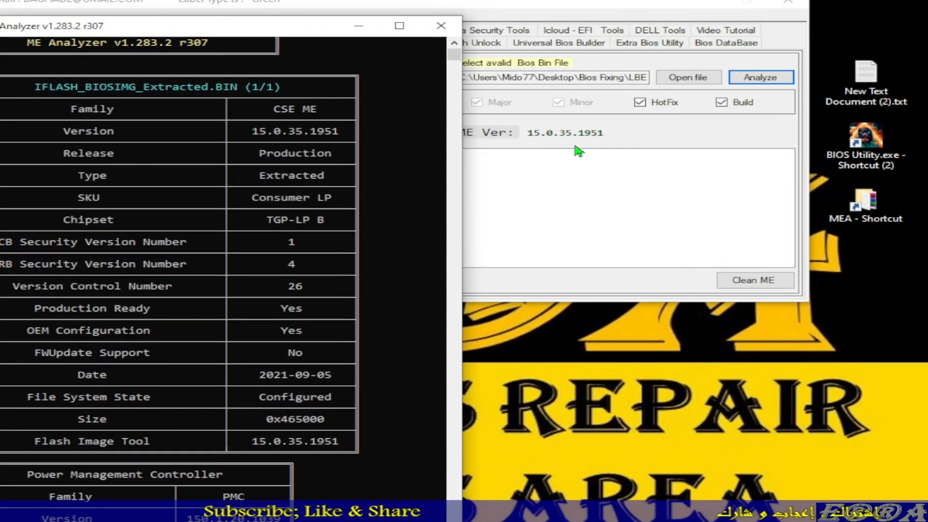
drag(279, 30, 242, 223)
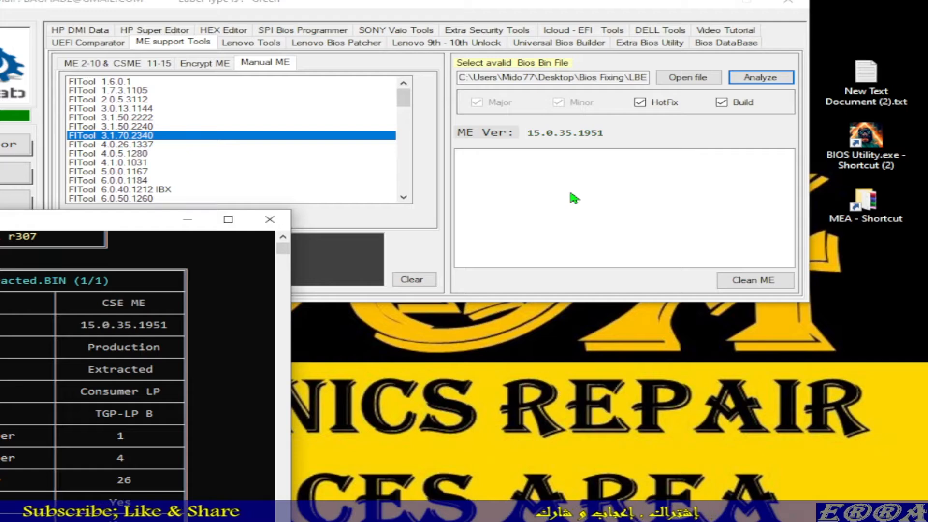
Check the Flash Image Tool version in the ME Analyzer report and select the matching FITool 15.0.35.1951 in the manual ME list.
click(334, 12)
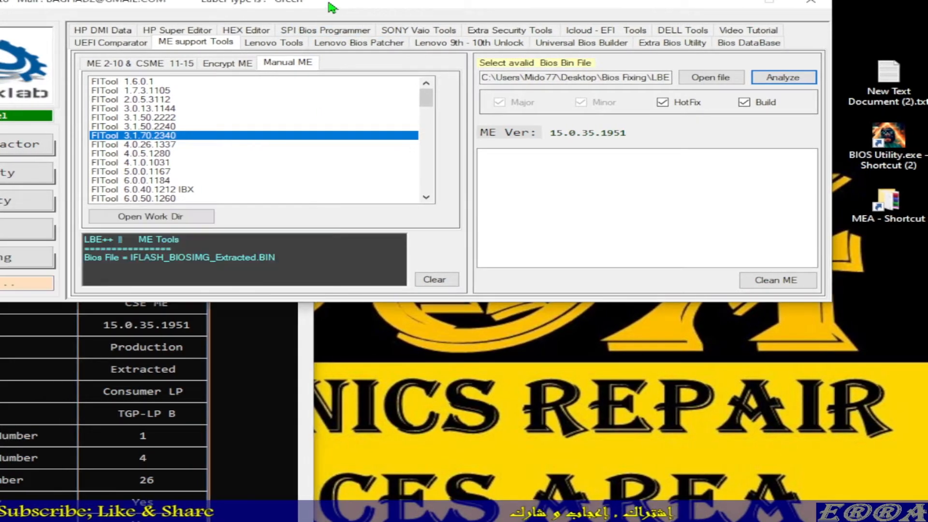
scroll(325, 168, down, 15)
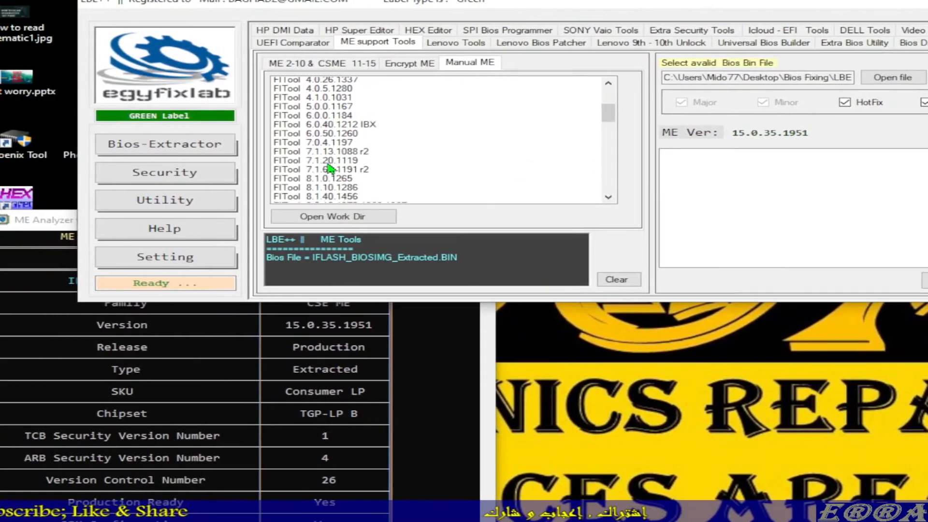
scroll(332, 168, down, 1)
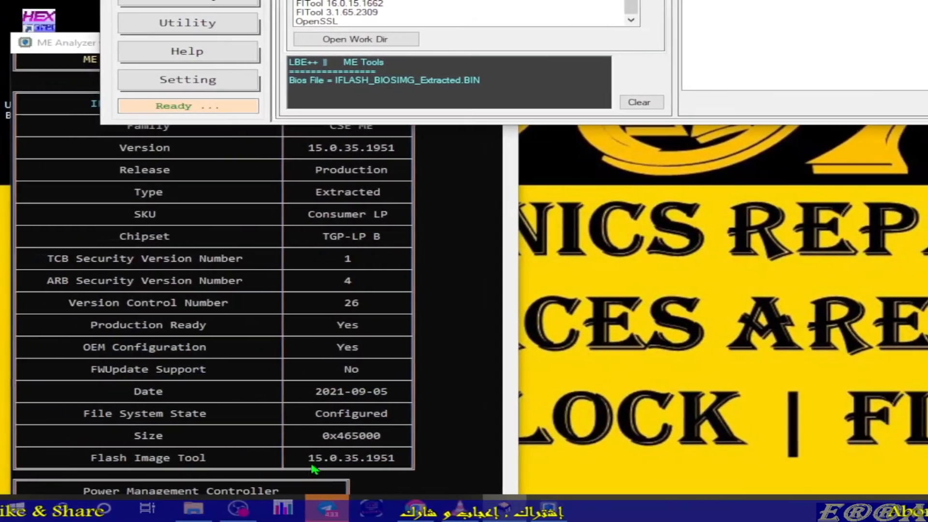
click(317, 467)
drag(399, 461, 314, 461)
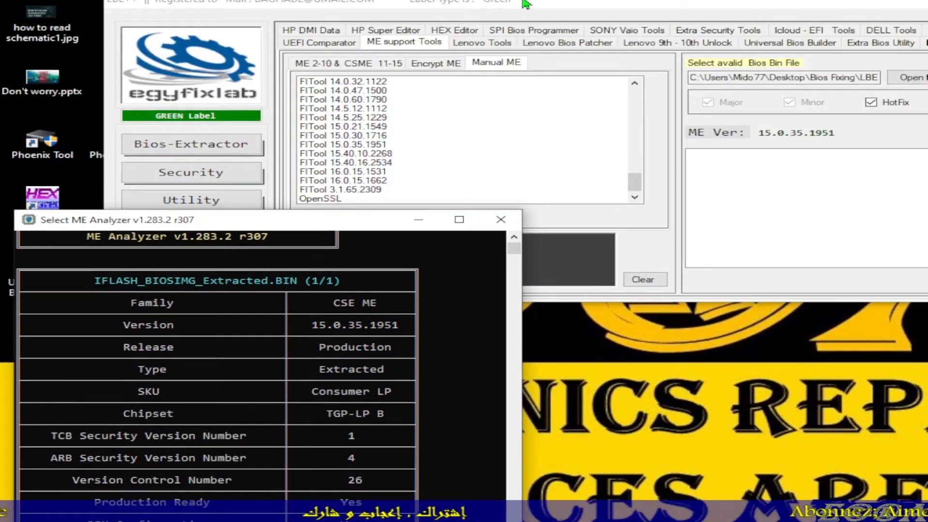
click(524, 2)
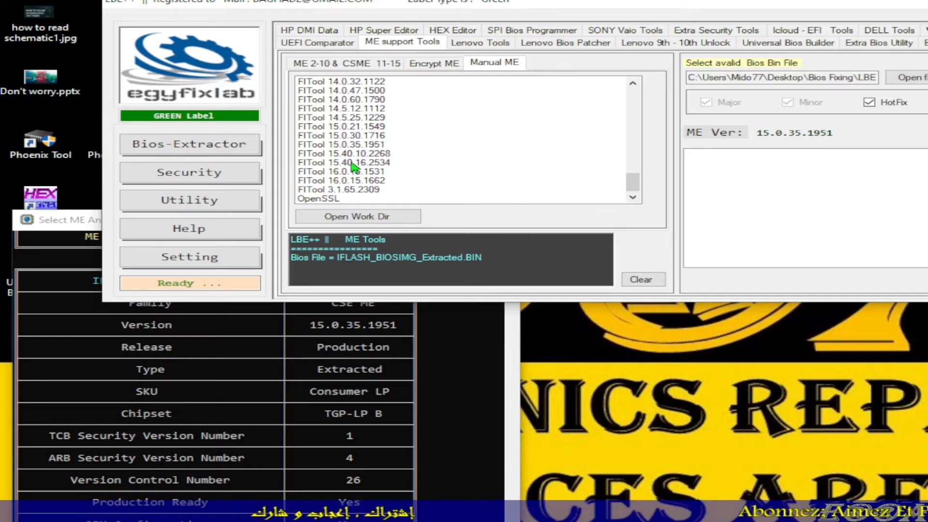
click(361, 148)
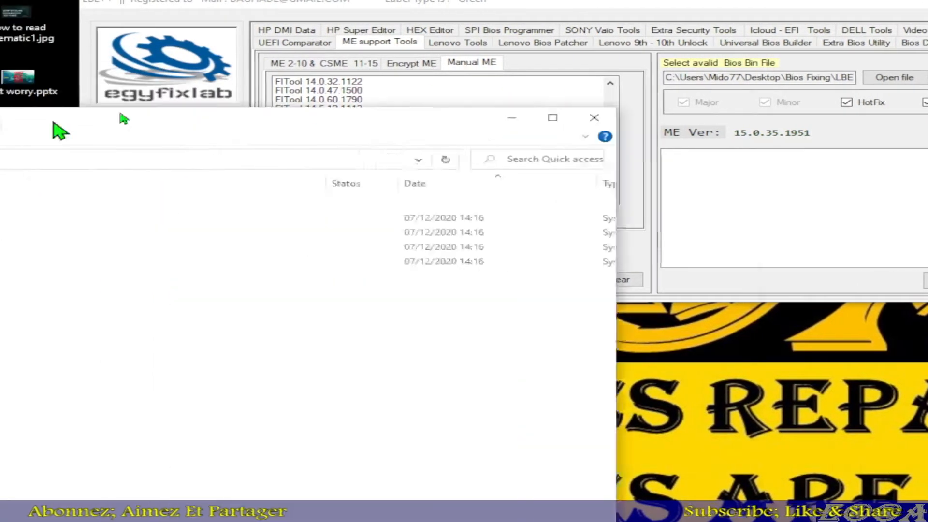
Move the File Explorer window clear and open the innermost of the nested LBE++ folders on Local Disk (E:).
drag(55, 122, 569, 86)
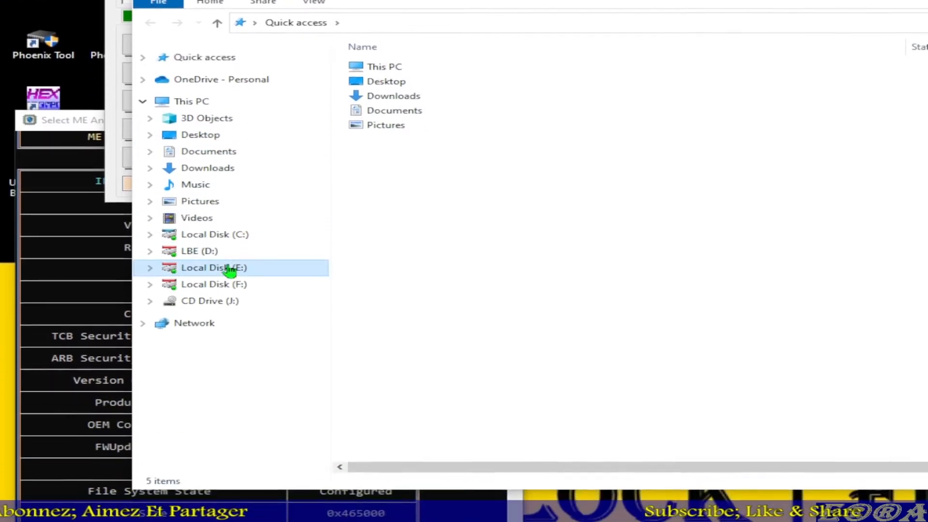
click(214, 350)
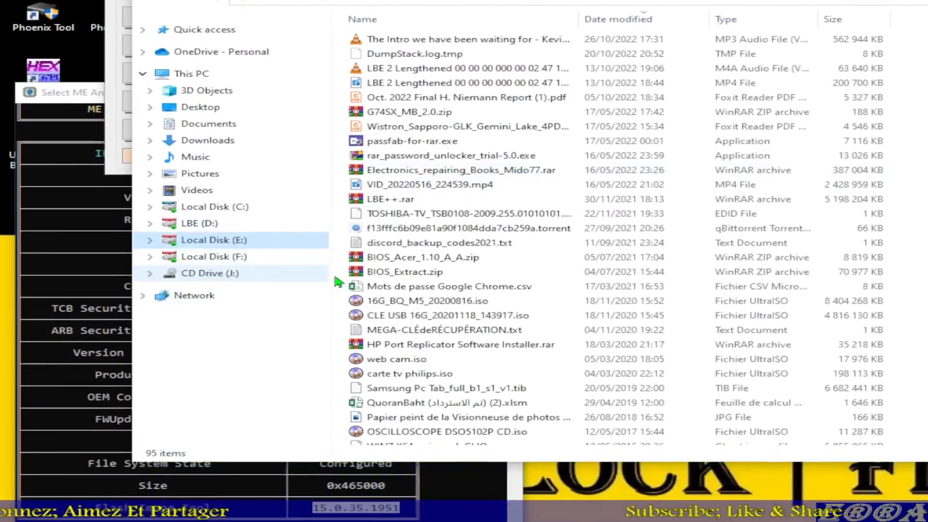
scroll(450, 326, down, 10)
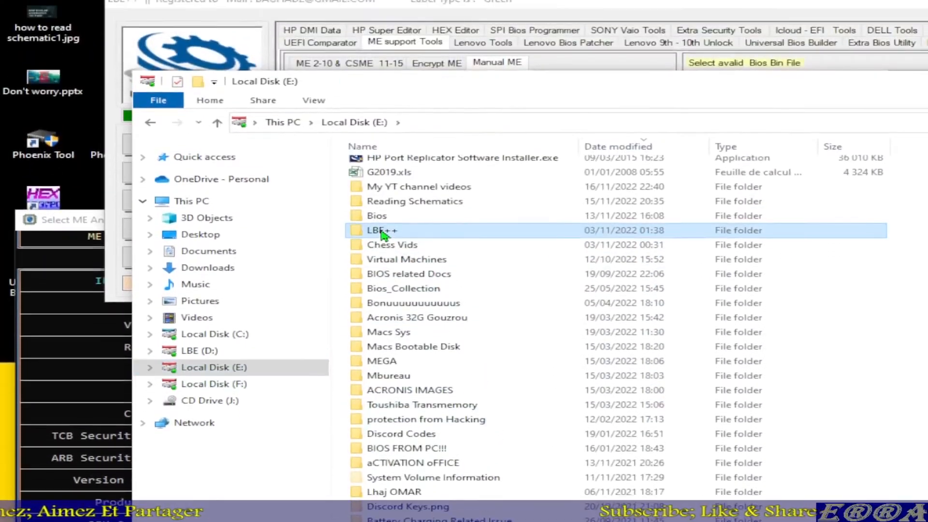
double_click(373, 78)
click(367, 21)
double_click(370, 167)
double_click(374, 167)
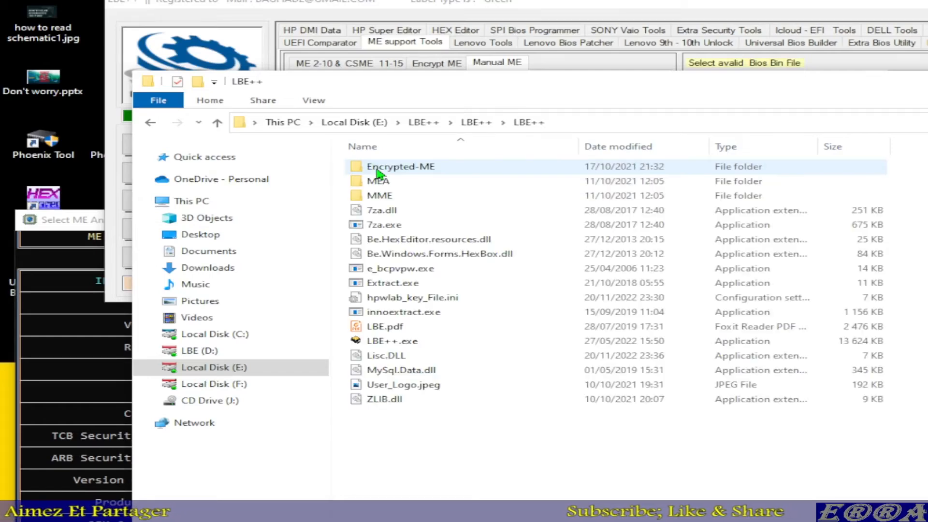
Open the Encrypted-ME folder in LBE Versions > LBE++.3.0.0.0 > LBE++ on Local Disk (F:).
click(227, 384)
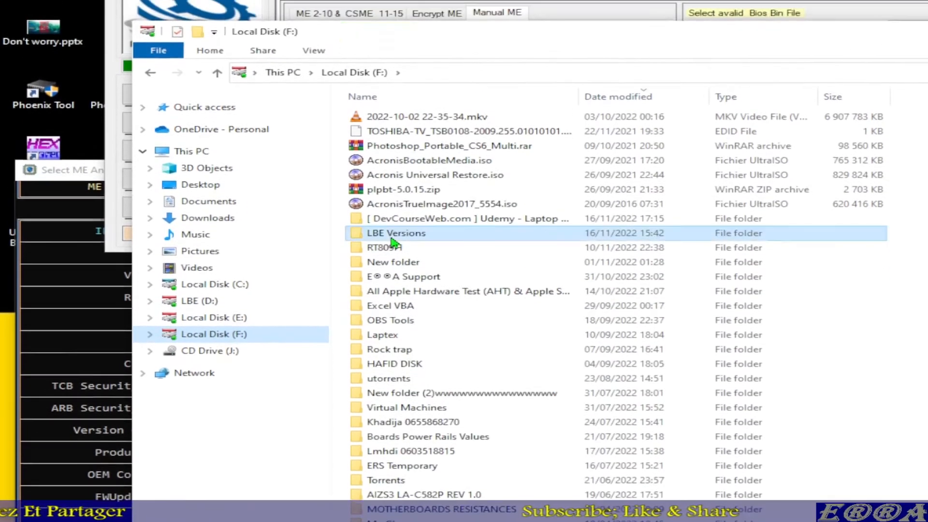
double_click(396, 161)
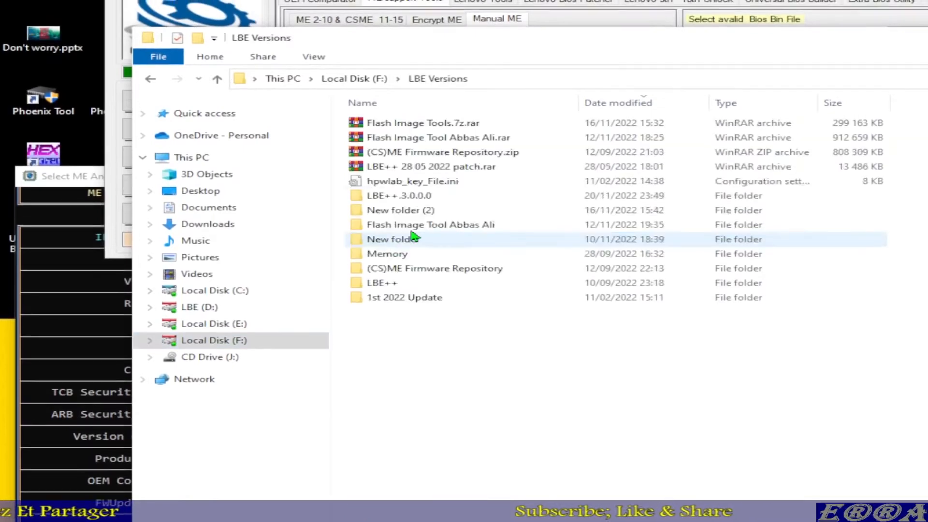
double_click(393, 227)
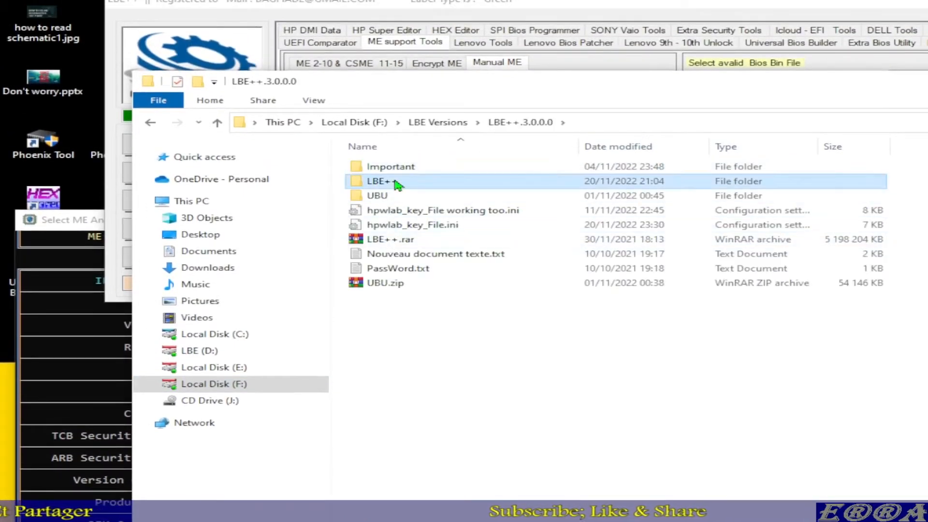
double_click(390, 169)
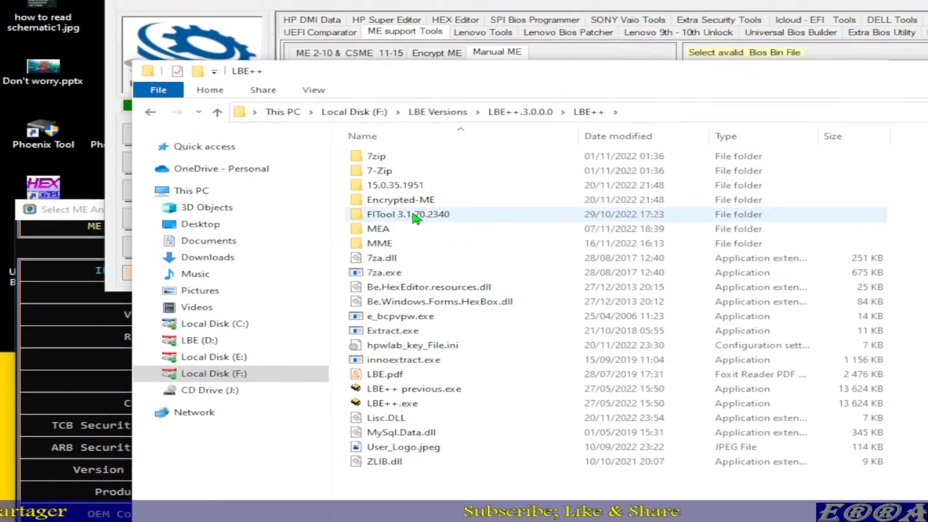
double_click(390, 213)
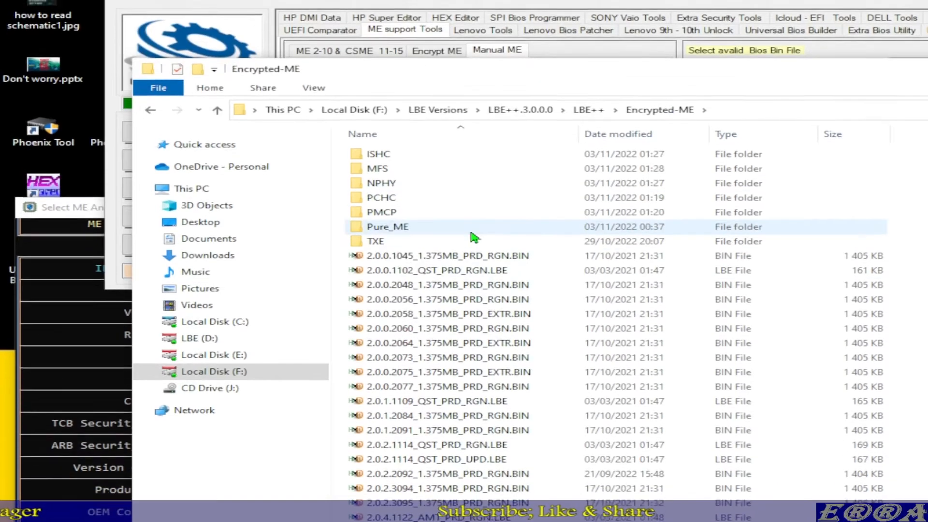
Look through the Encrypted-ME folder down to the 15.0 firmware files and switch back to LBE++.
scroll(456, 288, down, 15)
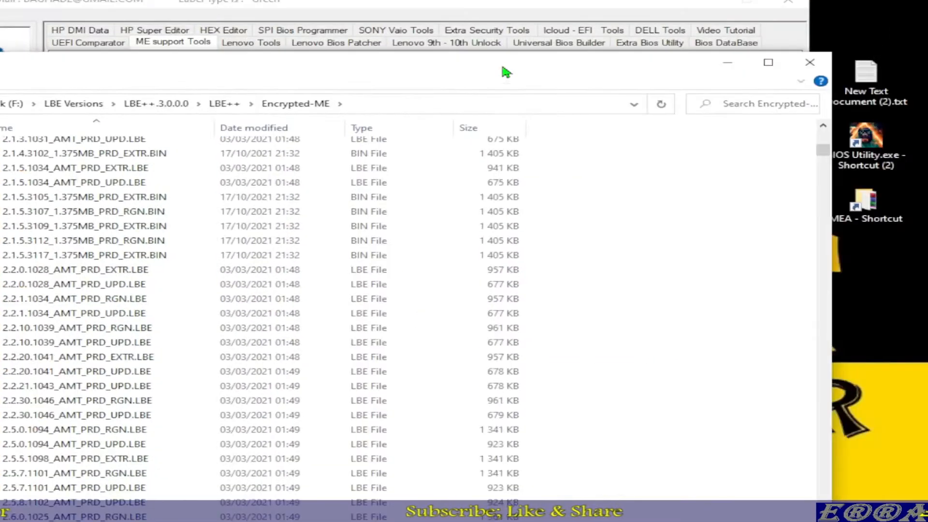
drag(823, 150, 808, 388)
drag(805, 304, 788, 459)
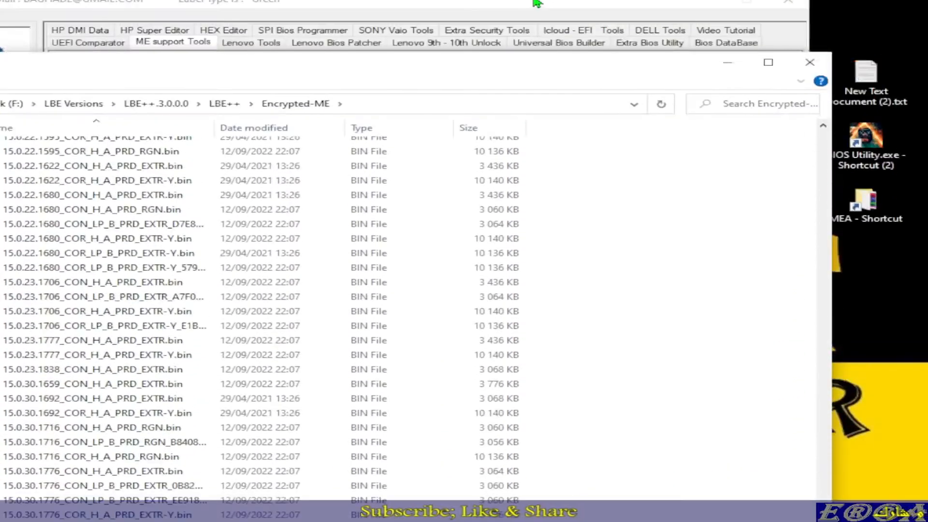
click(532, 4)
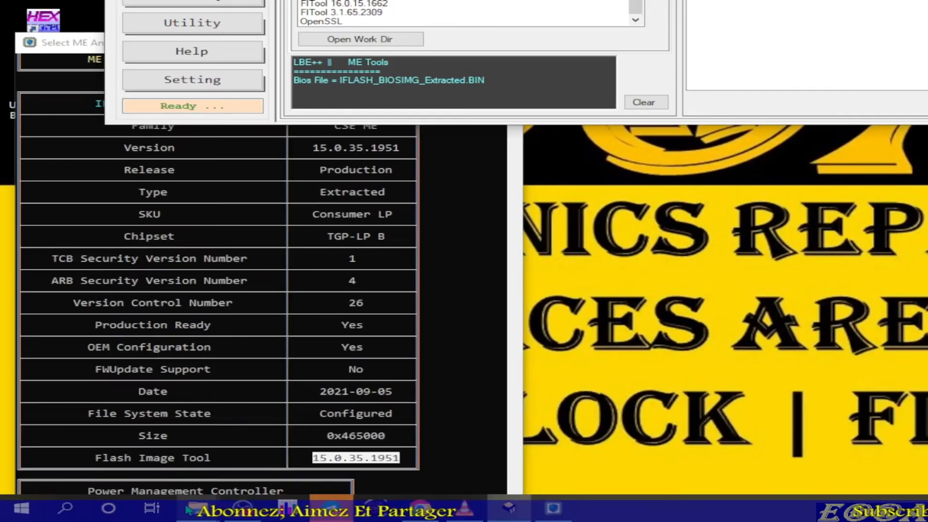
Open the BIOS dump's work directory, select IFLASH_BIOSIMG_Extracted.BIN and resize and move the folder window below the LBE++ lists.
mouse_move(199, 508)
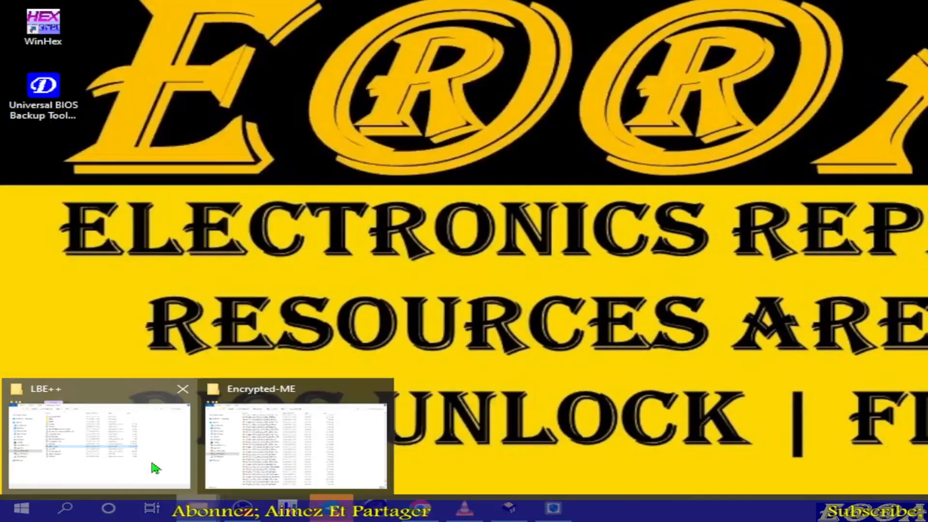
click(155, 467)
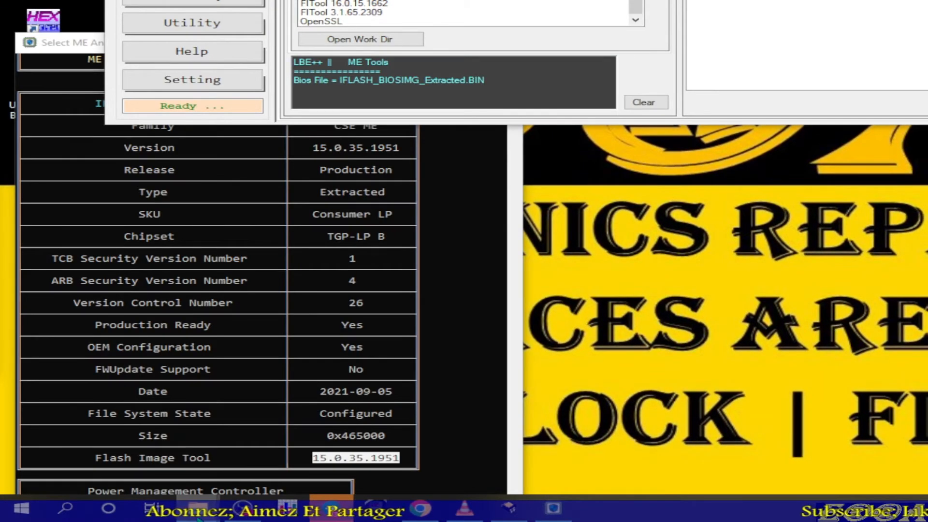
mouse_move(199, 518)
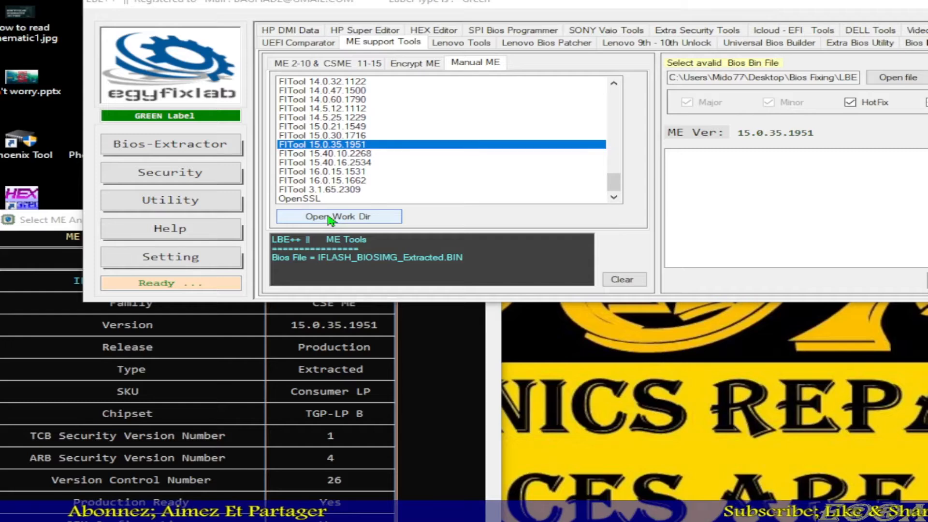
click(331, 220)
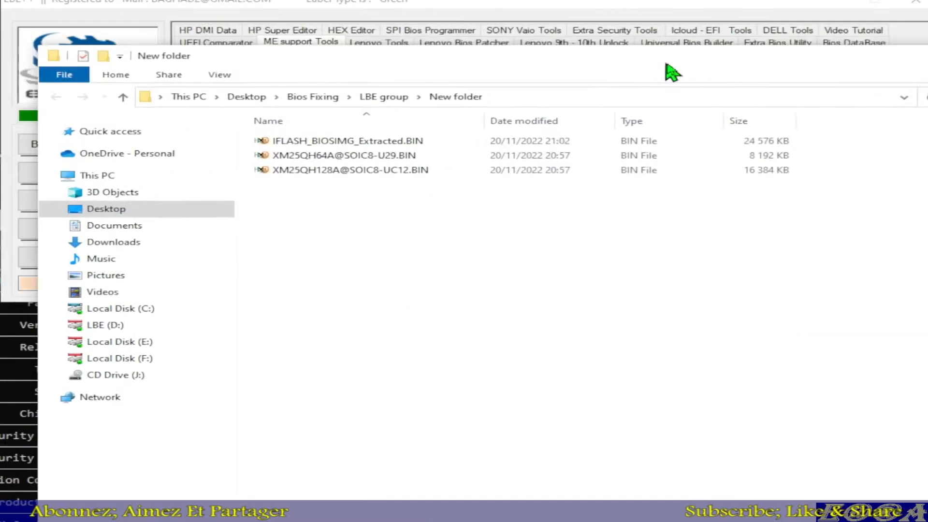
drag(666, 65, 492, 64)
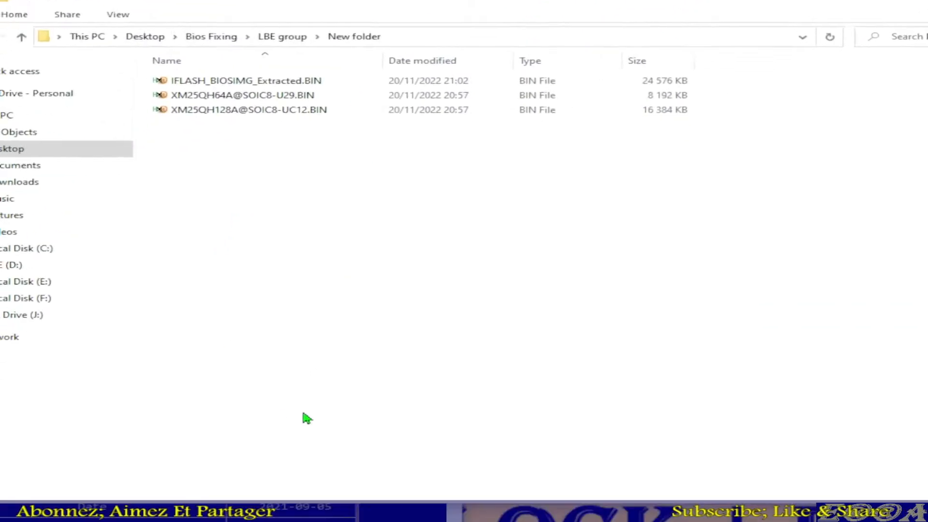
drag(454, 388, 491, 206)
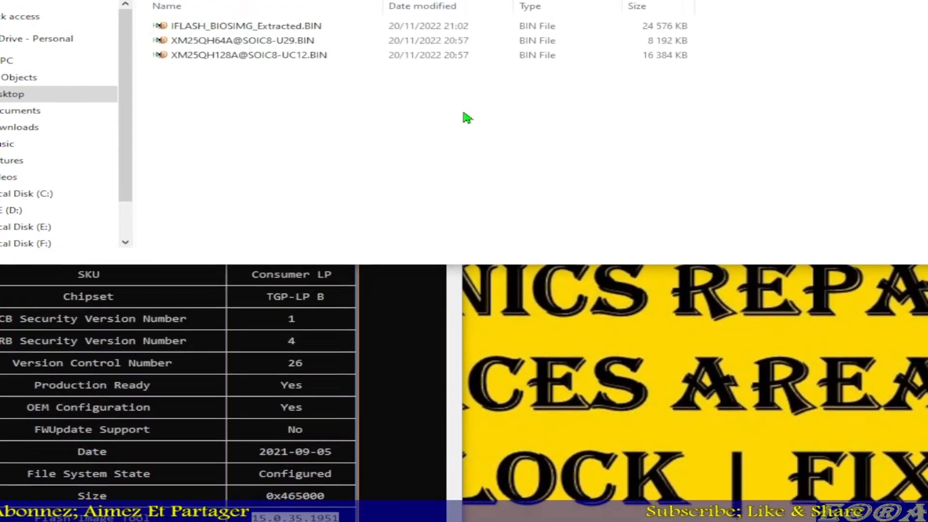
drag(439, 66, 490, 101)
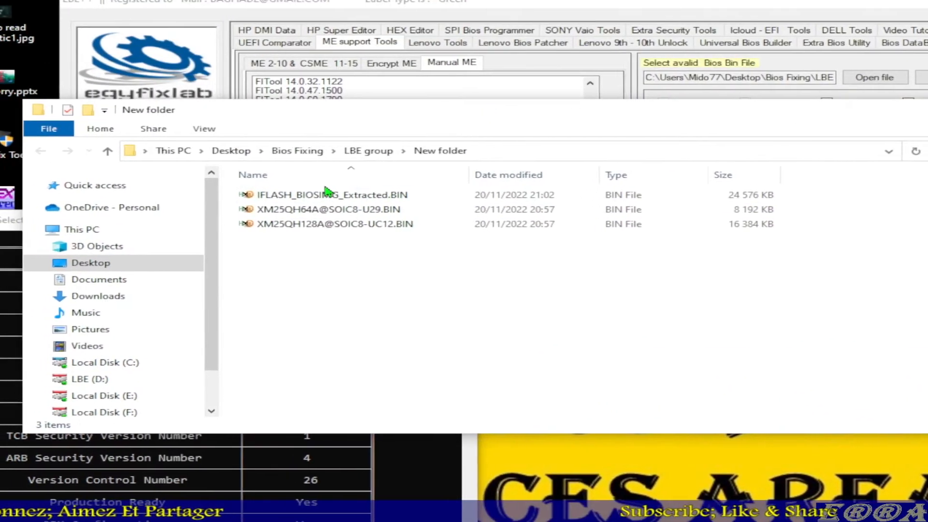
click(296, 179)
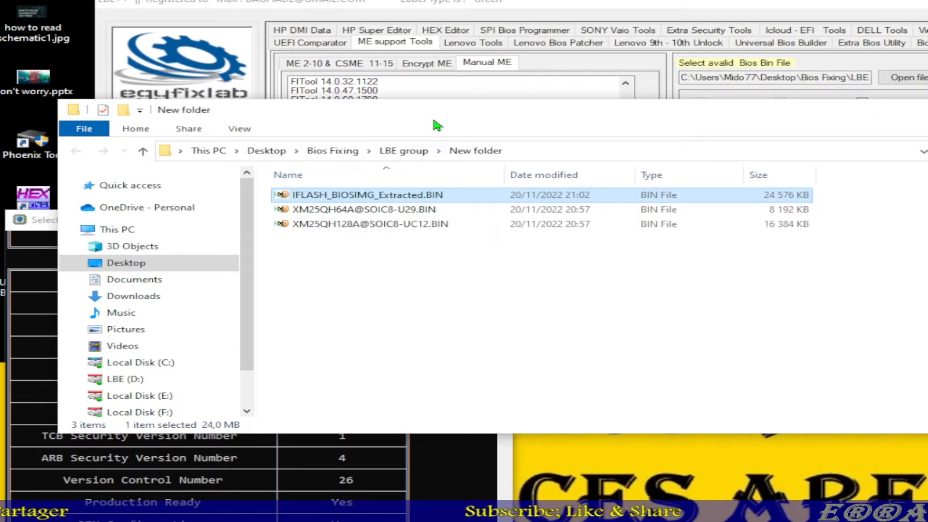
drag(478, 117, 454, 315)
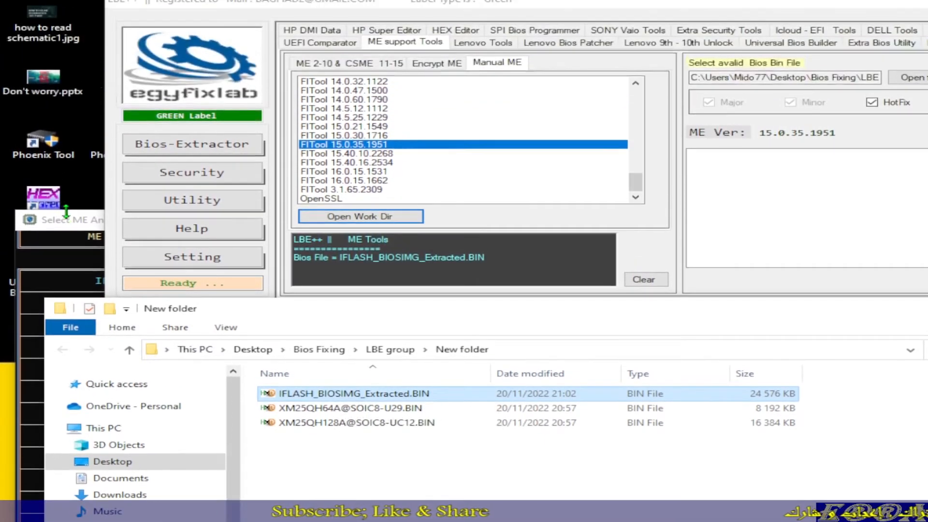
Bring the ME Analyzer report to the front and highlight the File System State value.
click(73, 86)
drag(211, 226, 331, 44)
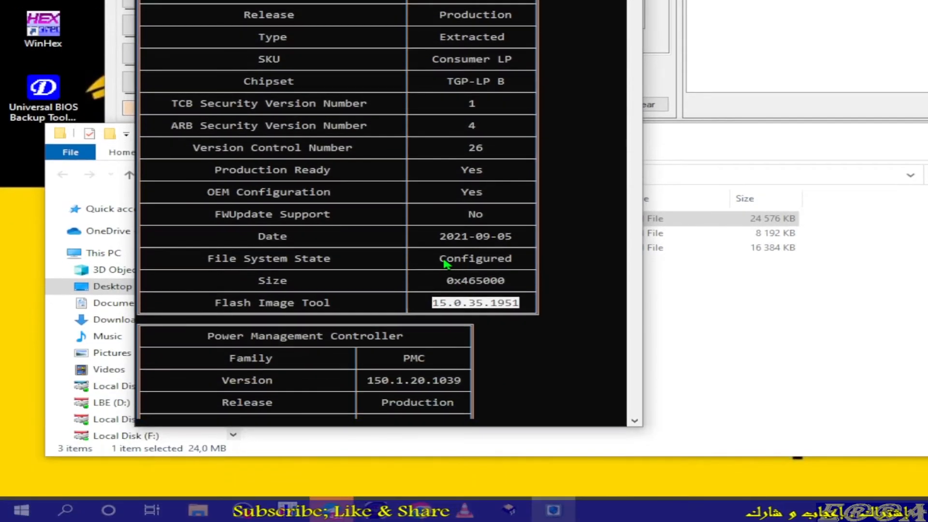
drag(440, 261, 513, 265)
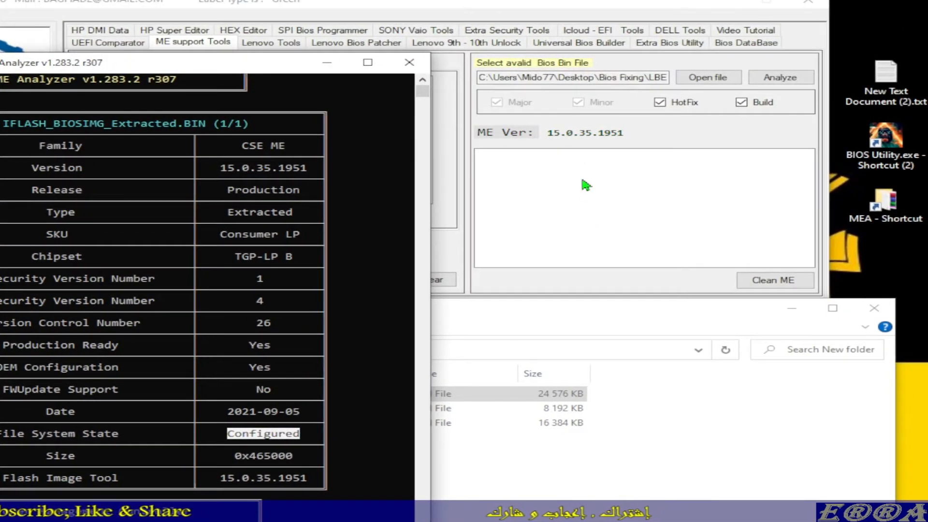
Clear the HotFix and Build filters in LBE++ and look through the list of 15.0 ME firmware files.
click(347, 3)
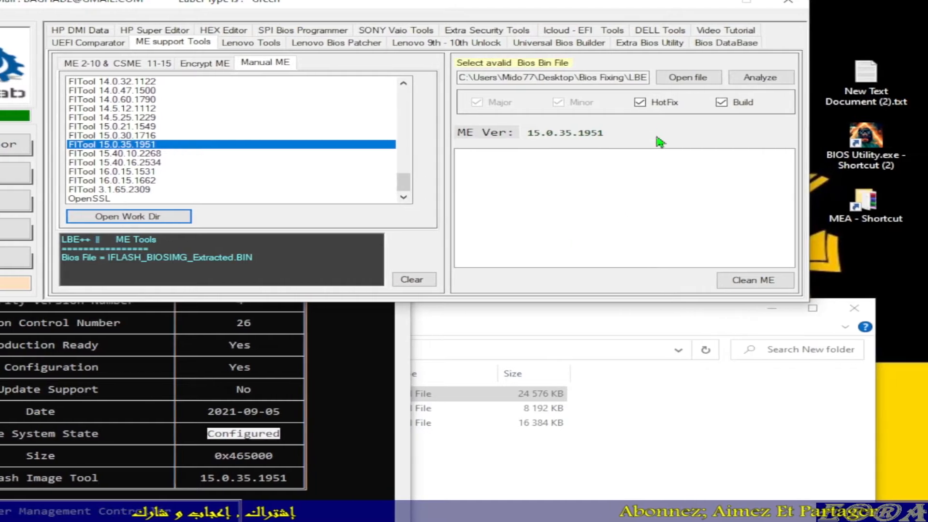
click(640, 103)
click(722, 102)
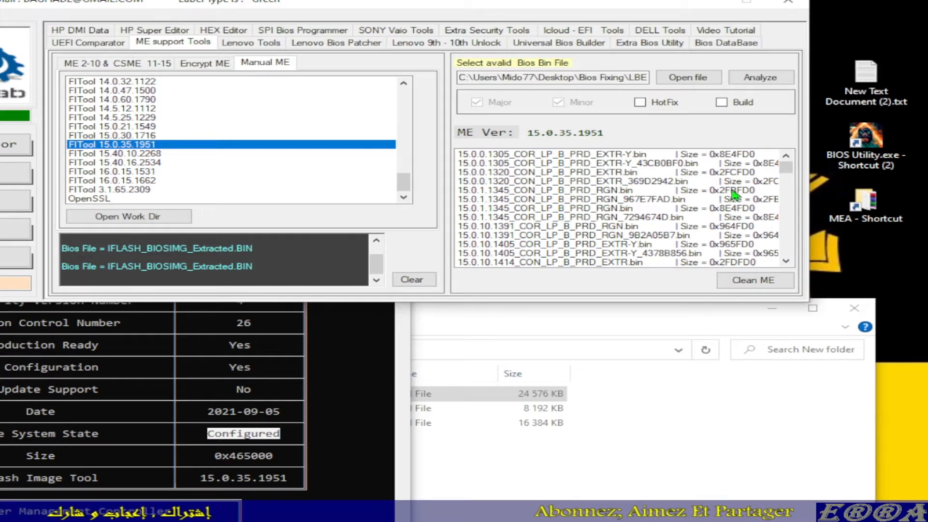
mouse_move(787, 172)
mouse_down()
mouse_move(779, 261)
mouse_move(788, 169)
mouse_up()
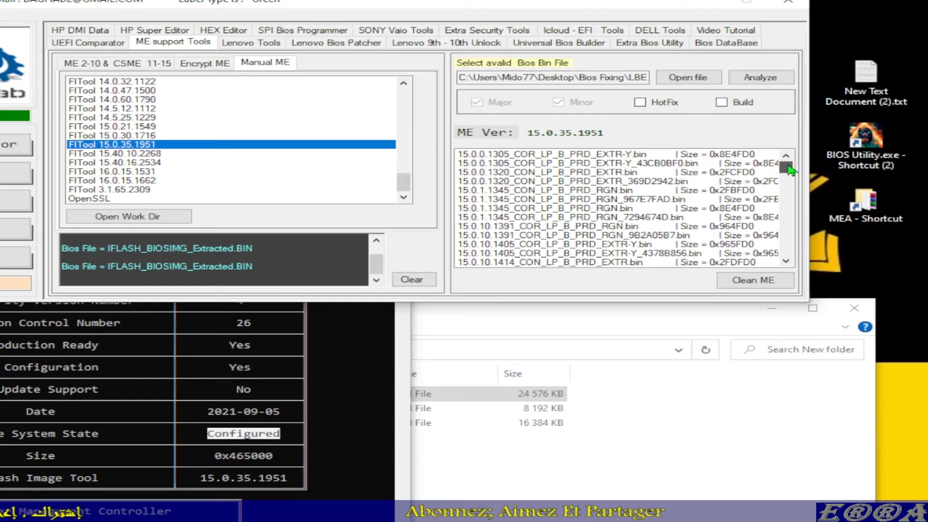
drag(789, 169, 787, 252)
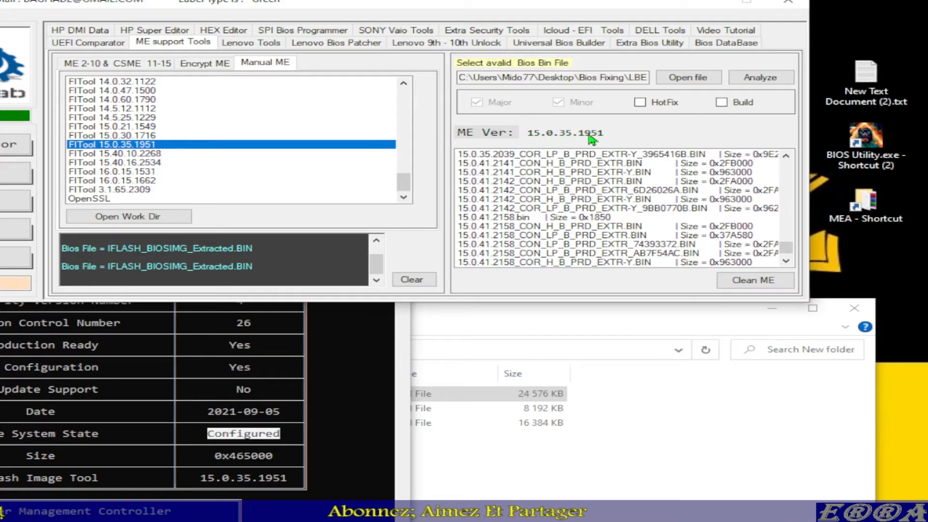
scroll(516, 208, up, 15)
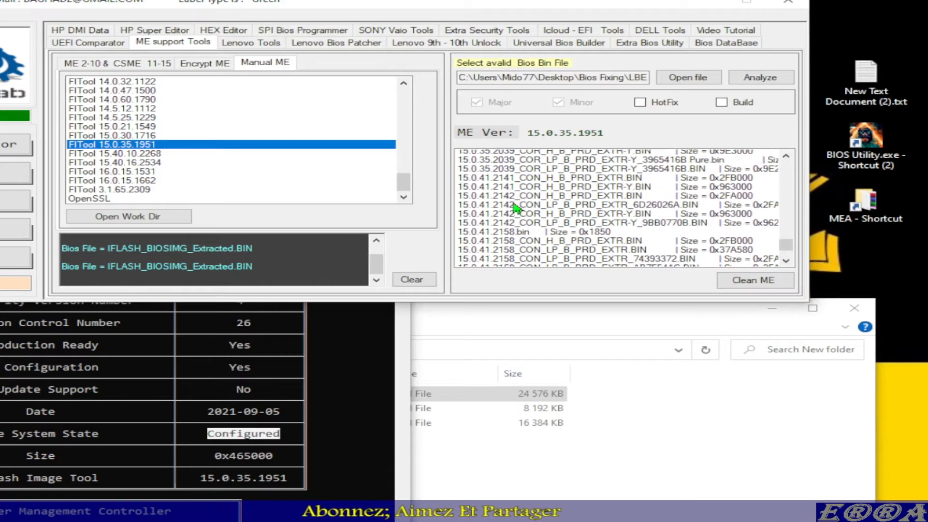
scroll(517, 208, up, 10)
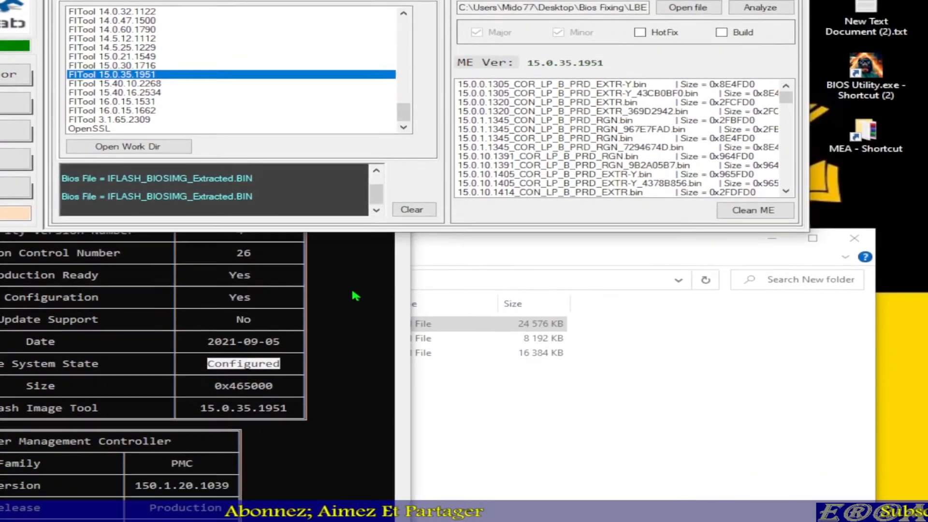
Bring up the ME Analyzer report for comparison and choose 15.0.35.1879_CON_LP_B_PRD_EXTR_568D2C9A.bin as the replacement ME file.
click(347, 367)
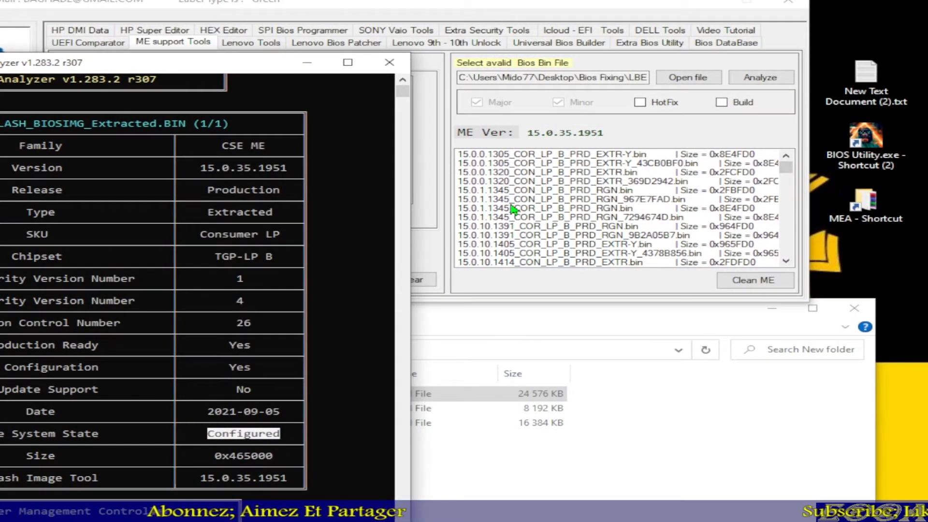
scroll(548, 224, down, 12)
scroll(549, 227, down, 10)
scroll(550, 229, up, 2)
scroll(549, 229, down, 3)
scroll(550, 228, down, 4)
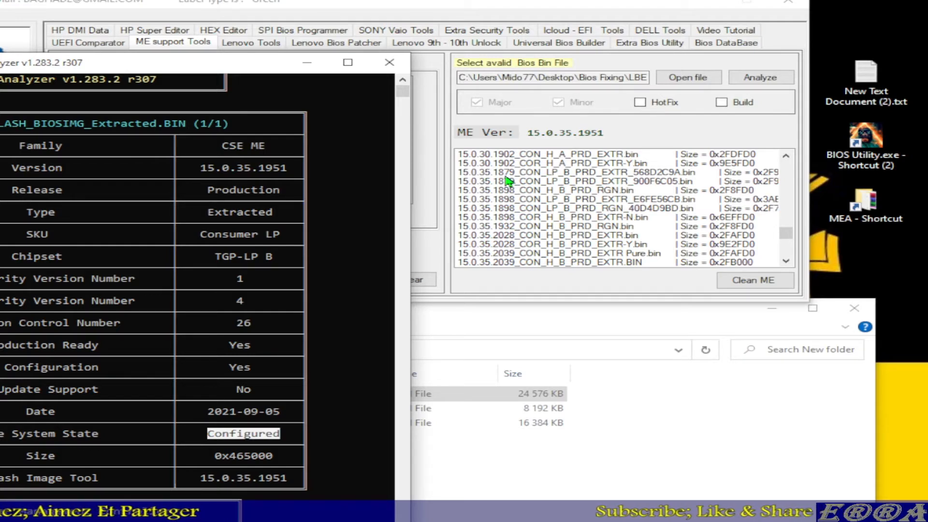
click(597, 175)
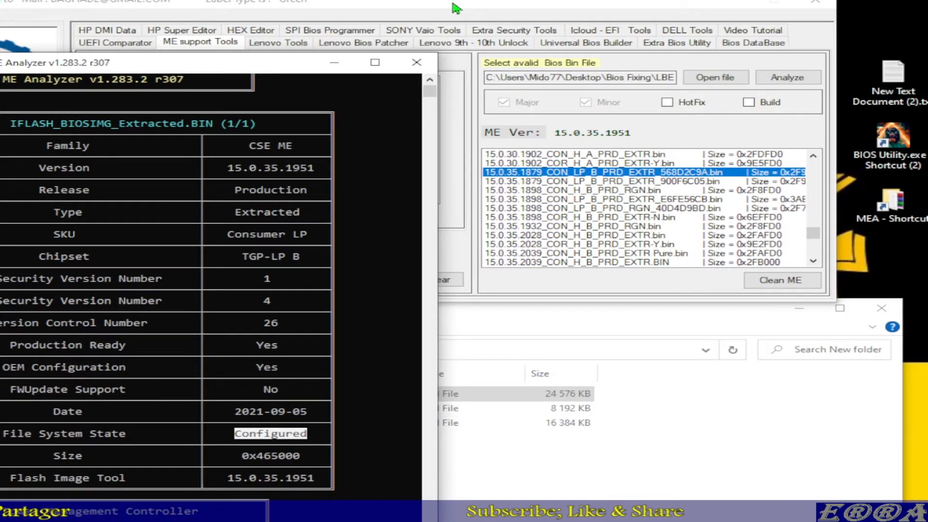
click(591, 180)
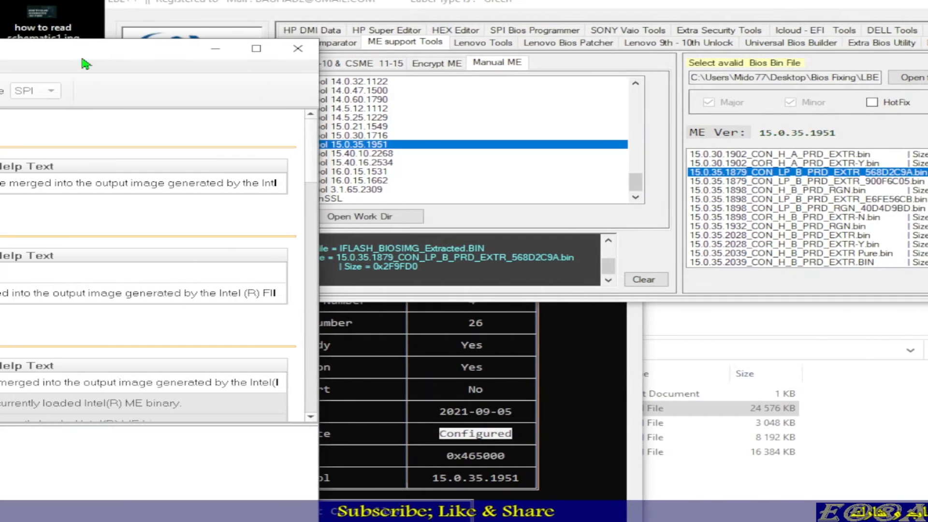
Move the Flash Image Tool window into view, close it and return to the work folder.
drag(58, 48, 666, 25)
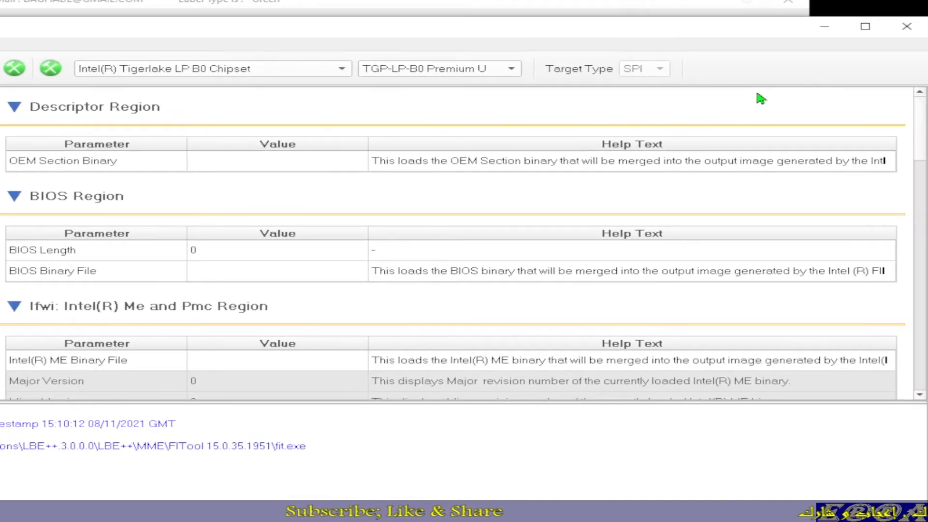
click(910, 30)
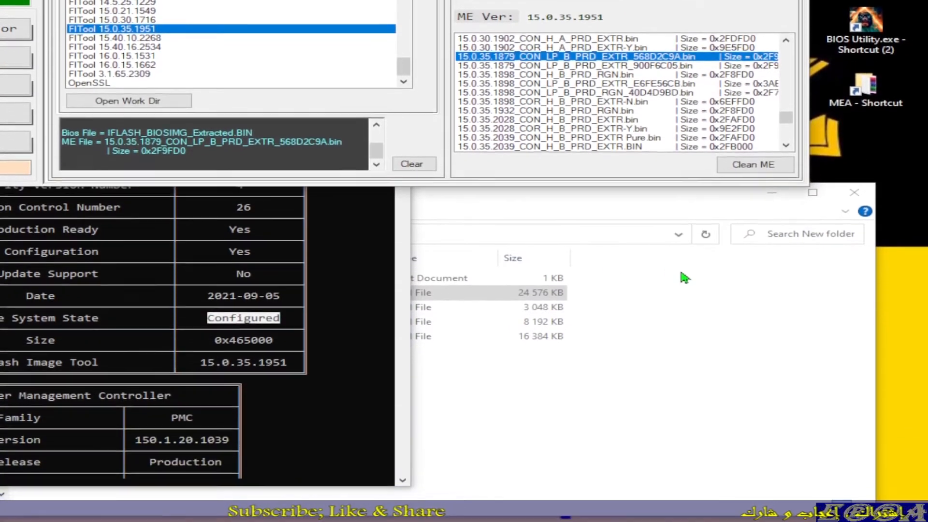
click(686, 278)
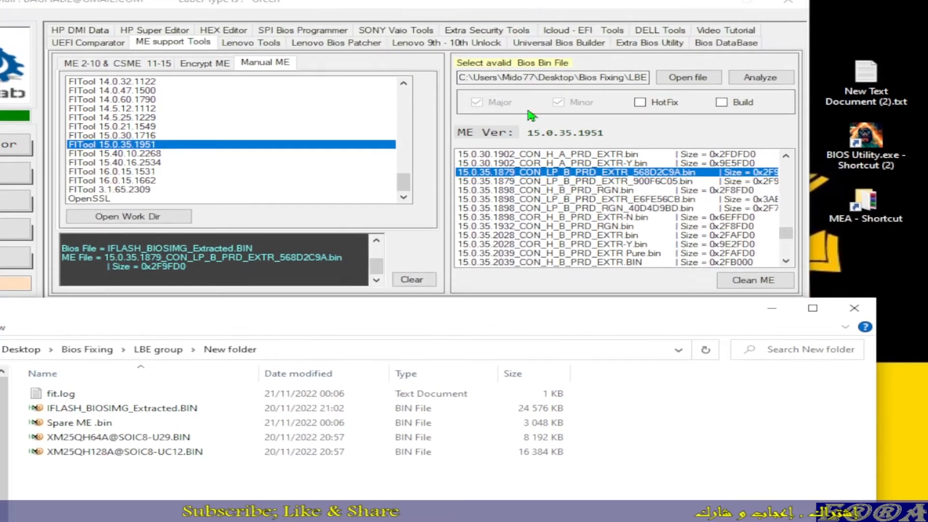
Re-enable the HotFix and Build filters in LBE++ and select IFLASH_BIOSIMG_Extracted.BIN in the work folder.
click(536, 141)
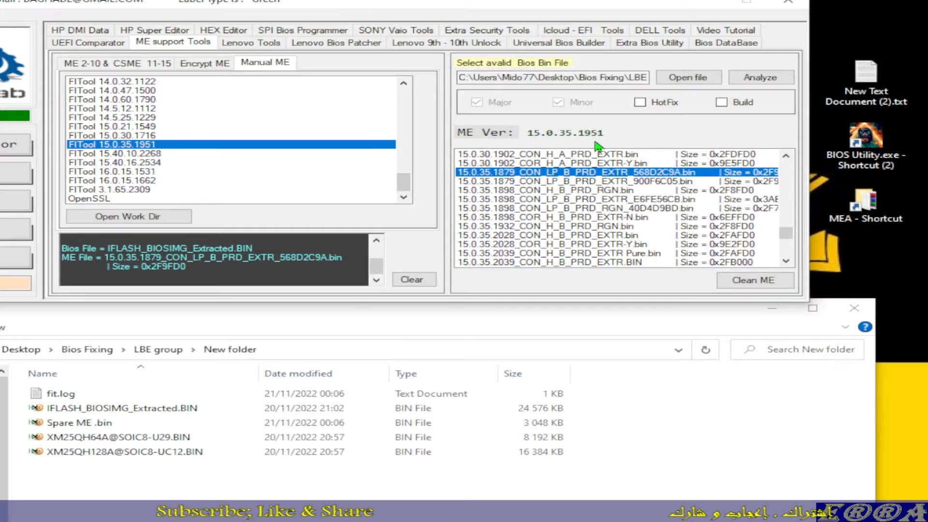
click(639, 102)
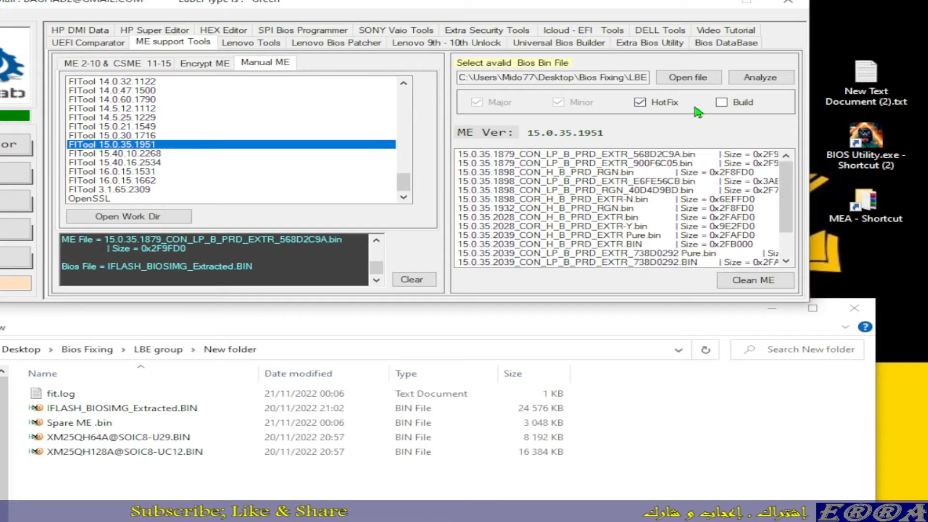
click(722, 102)
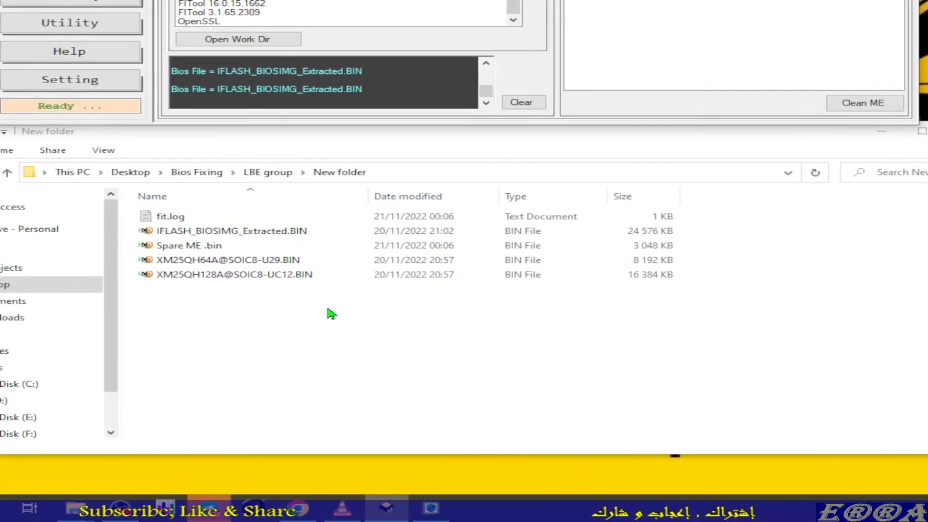
click(256, 232)
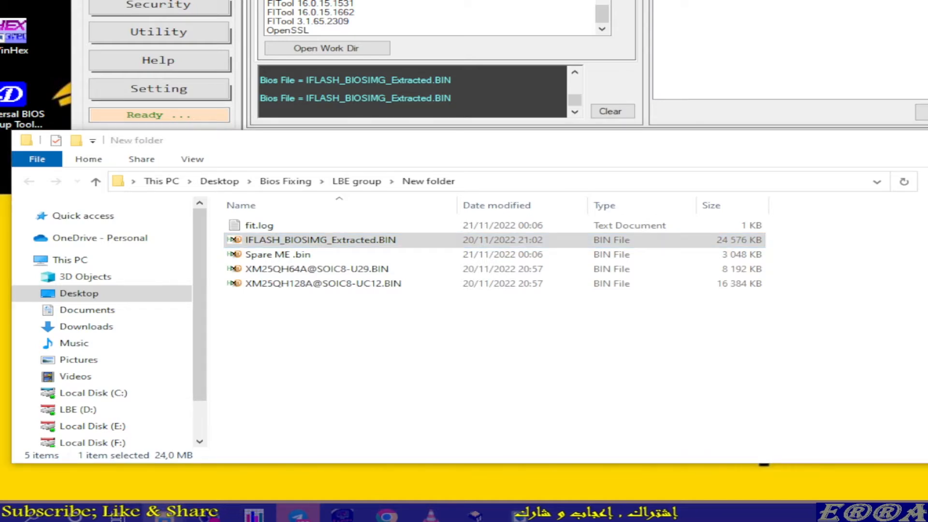
Switch to Chrome and search for "lenovo 15 G2 ITL bios" in a new tab.
key(super+d)
key(super+d)
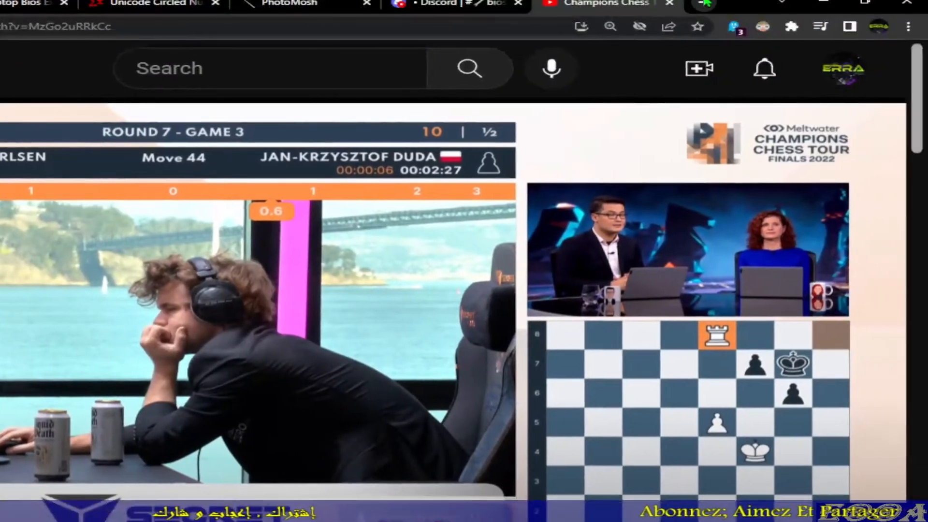
click(706, 4)
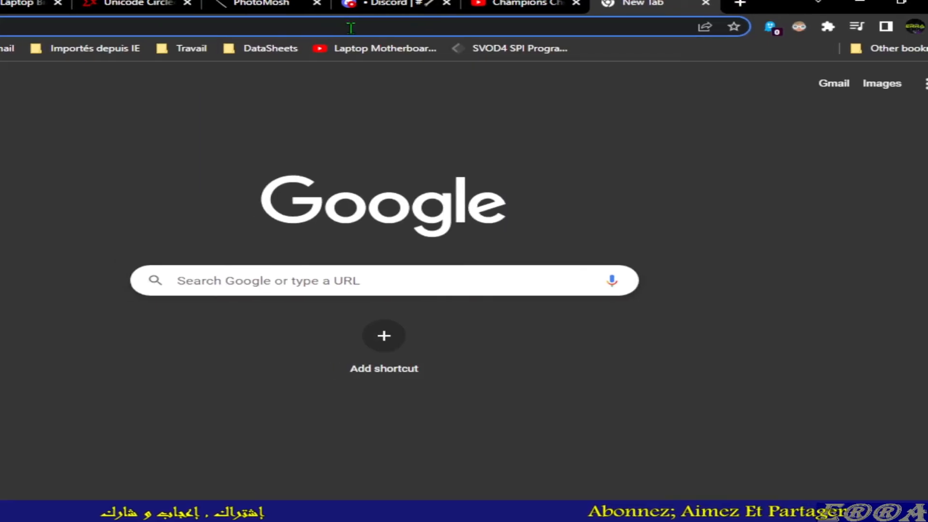
text(lenovo 15 )
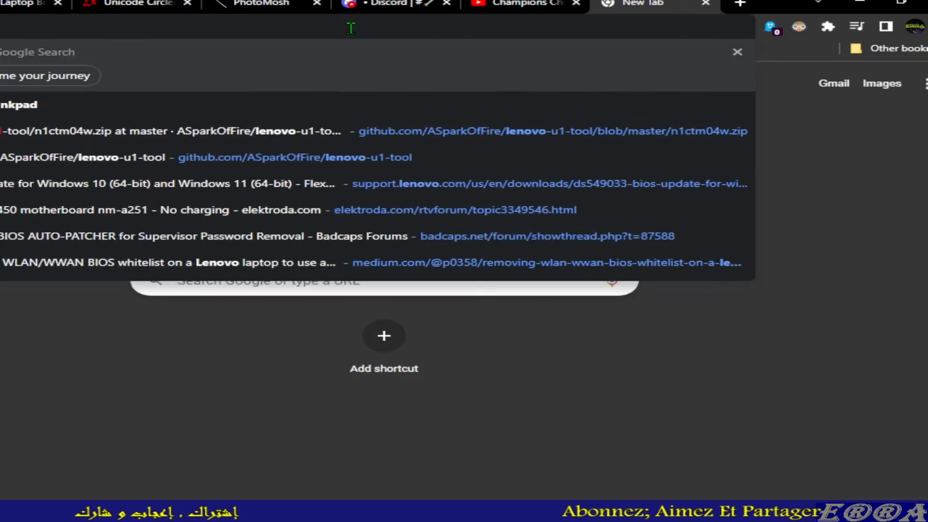
text(G2 ITL)
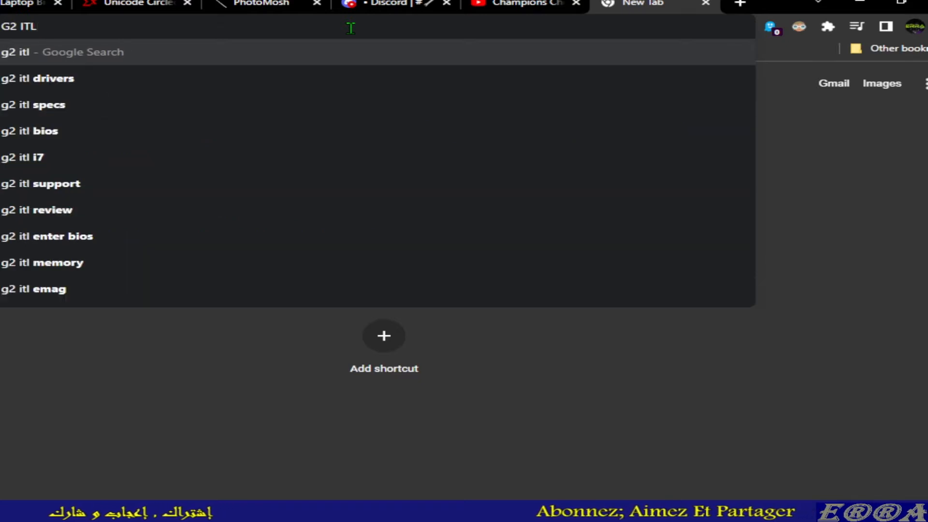
text( bios)
key(Return)
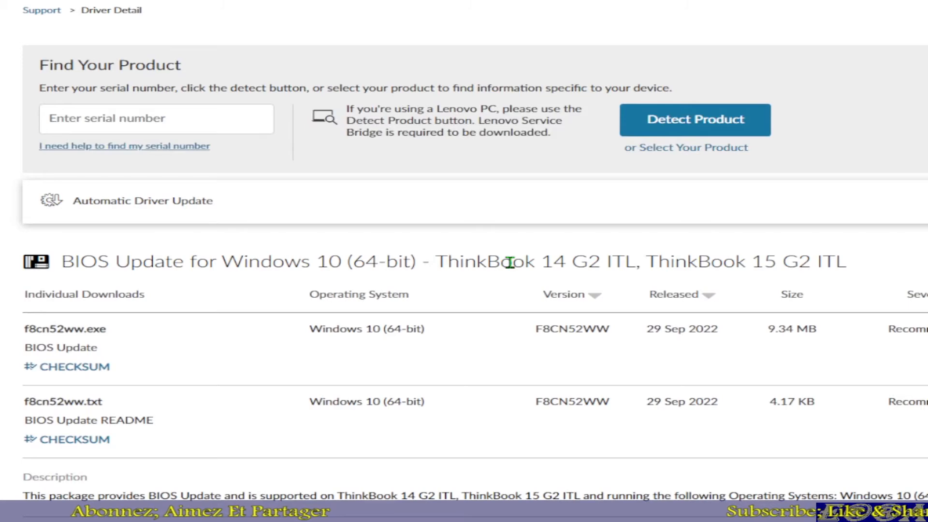
Review the downloads, description and supported systems on the BIOS update page for ThinkBook 14 G2 ITL and 15 G2 ITL.
scroll(510, 262, down, 1)
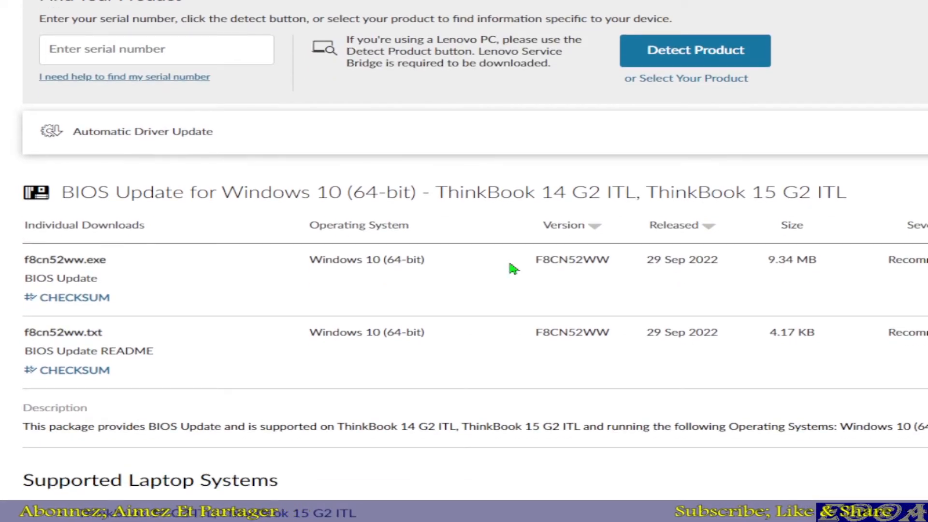
scroll(514, 269, down, 3)
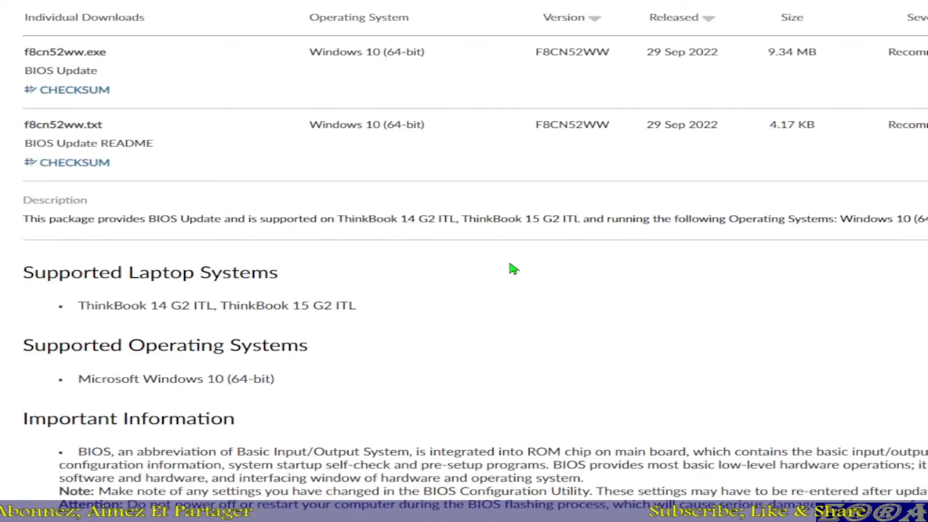
scroll(514, 269, down, 4)
scroll(513, 269, up, 7)
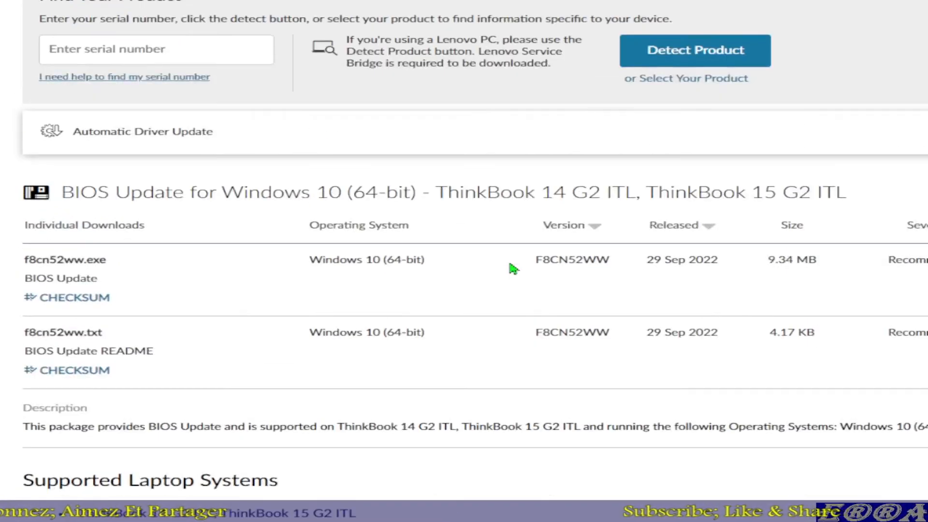
scroll(513, 269, up, 1)
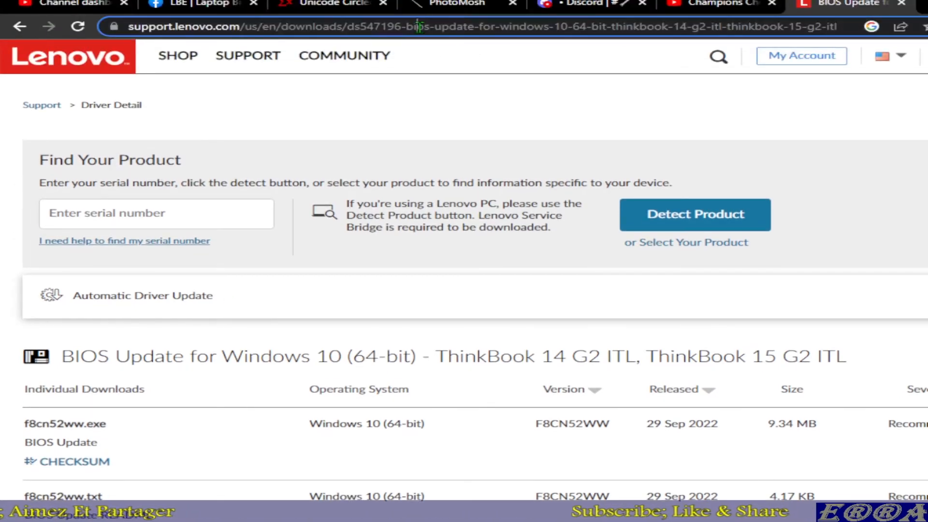
Search the web for "lenovo support" and open Lenovo's technical support site.
click(419, 27)
text(lenov)
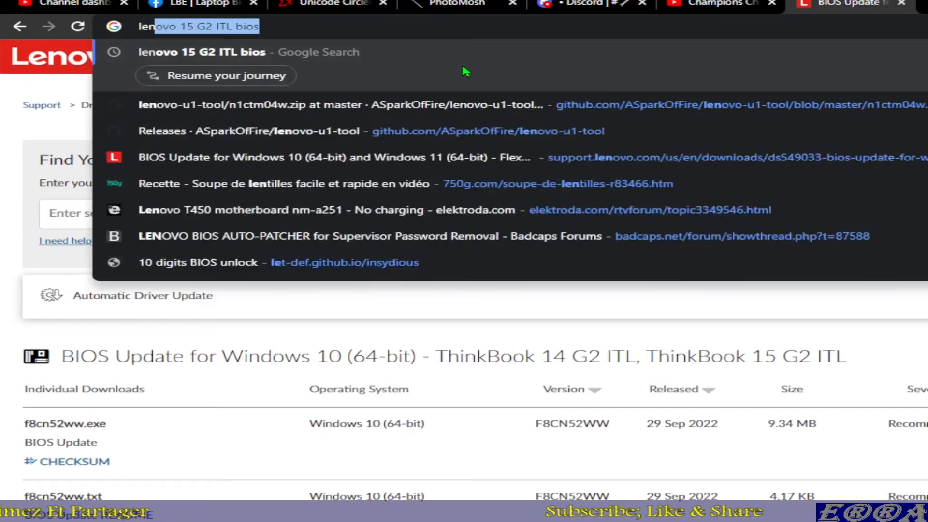
text(o supp)
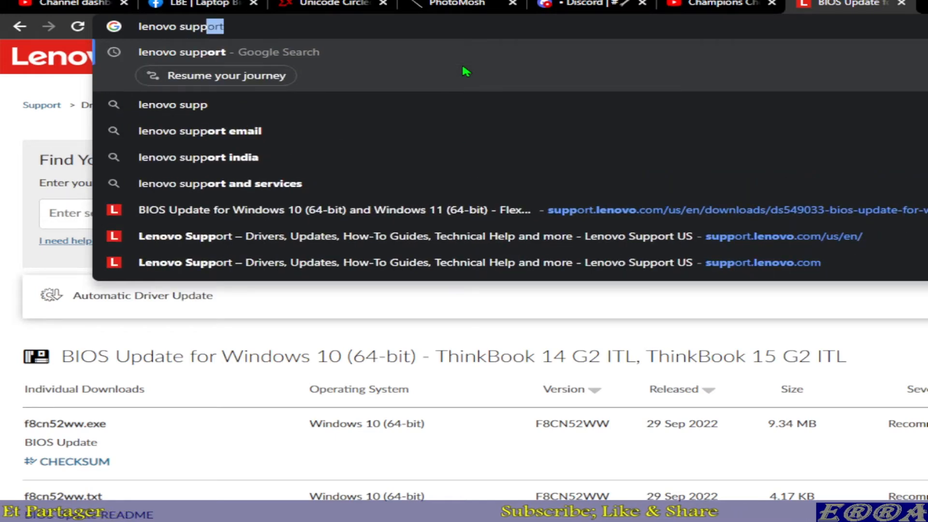
key(Return)
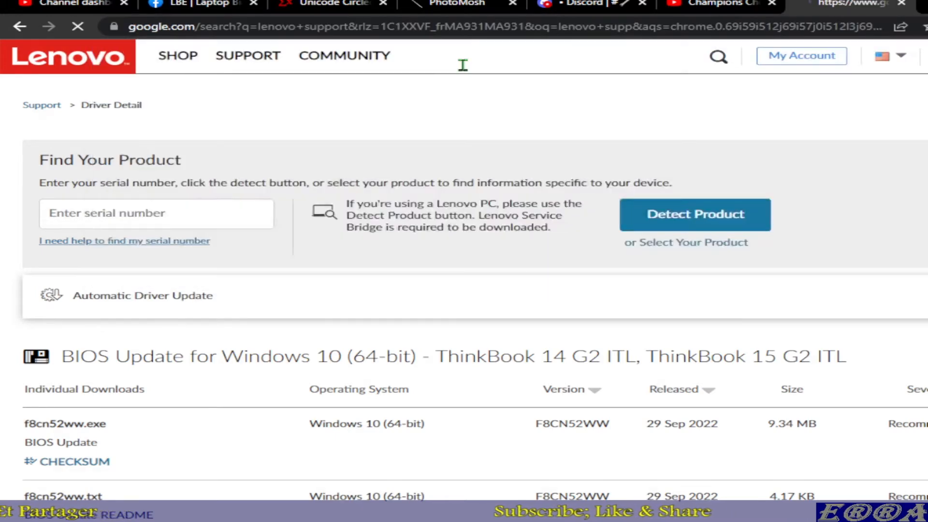
click(249, 242)
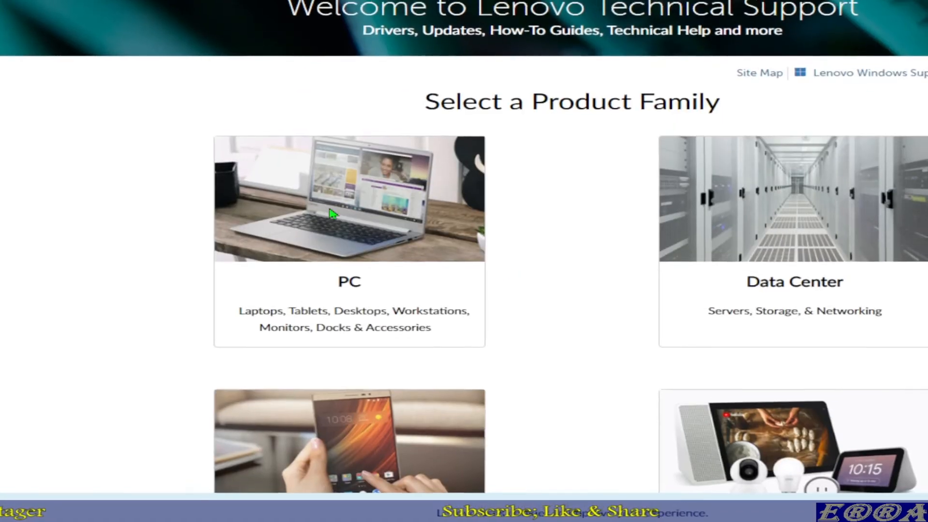
Go to PC support, search for "15 G2 ITL" and choose the ThinkBook 15 G2 ITL Laptop.
scroll(500, 267, down, 2)
scroll(421, 236, down, 4)
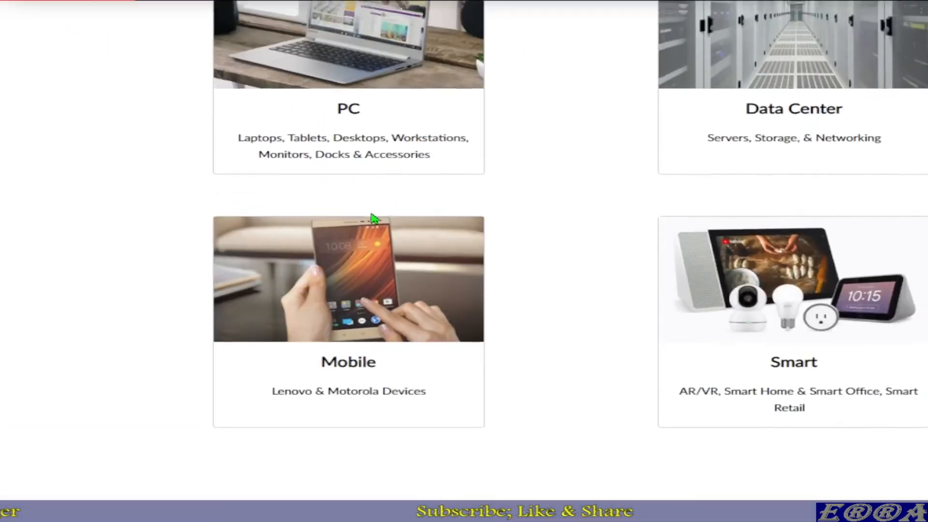
scroll(375, 218, up, 3)
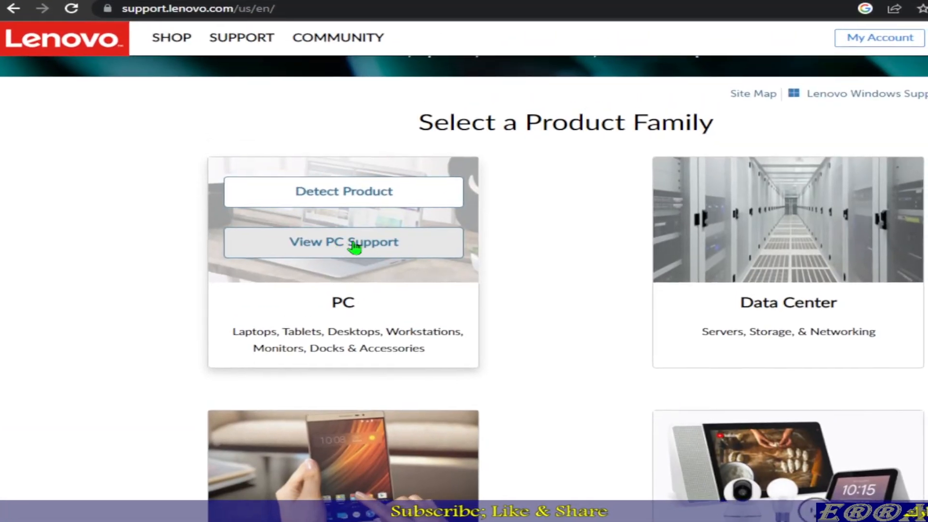
click(356, 246)
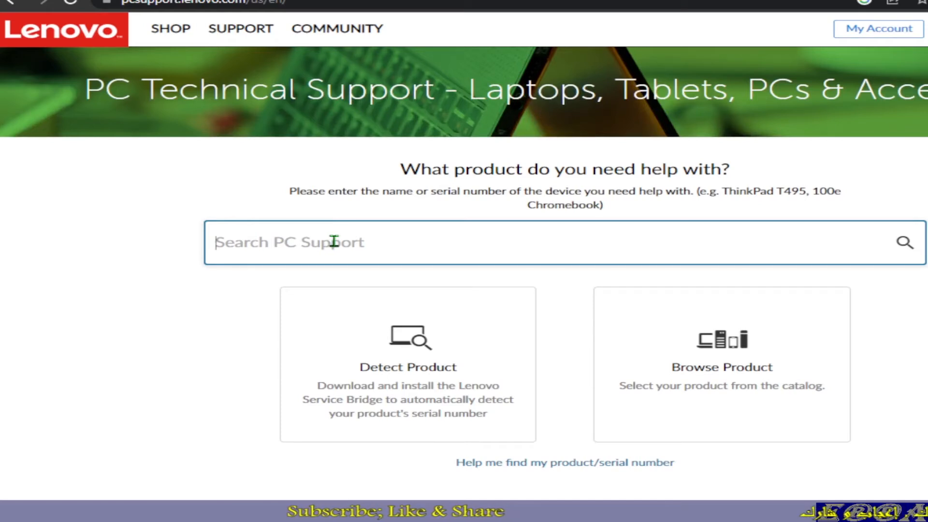
text(15 G2 ITL)
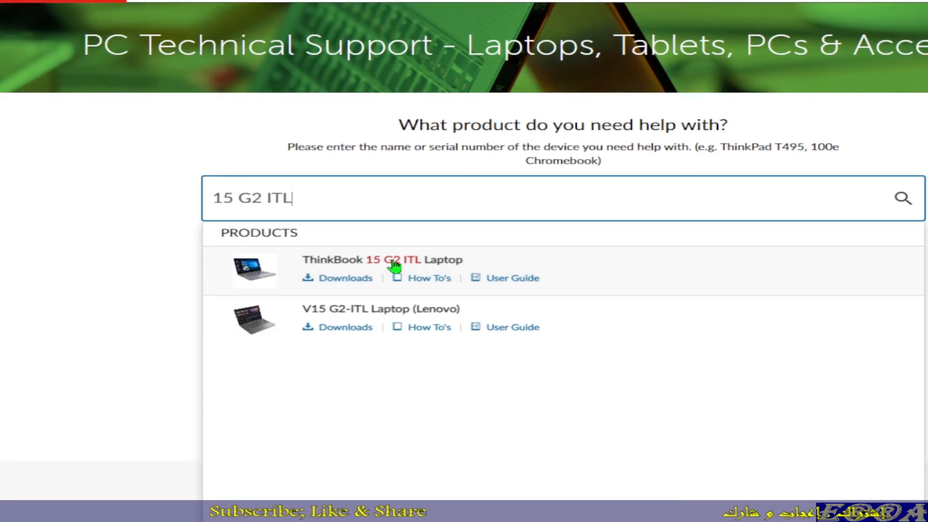
click(437, 265)
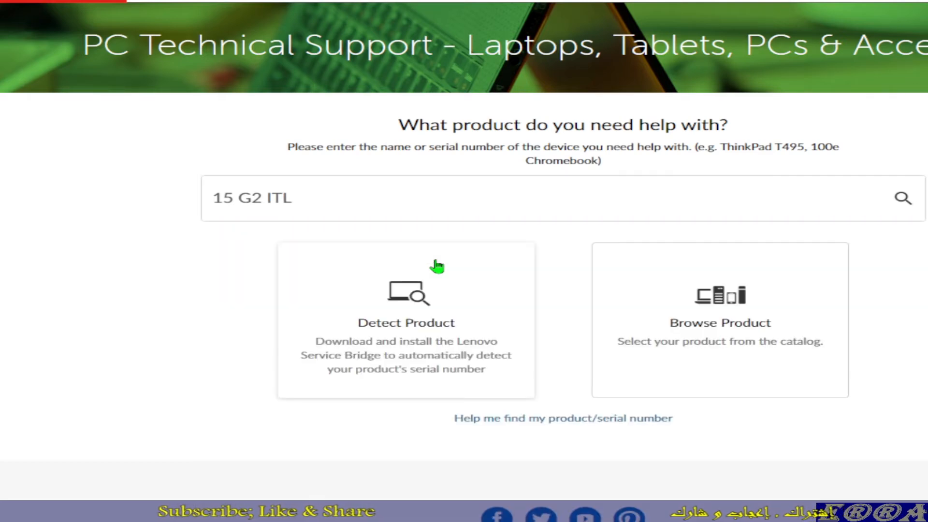
Open the laptop's Drivers & Software manual updates and show the BIOS/UEFI category.
scroll(201, 303, down, 2)
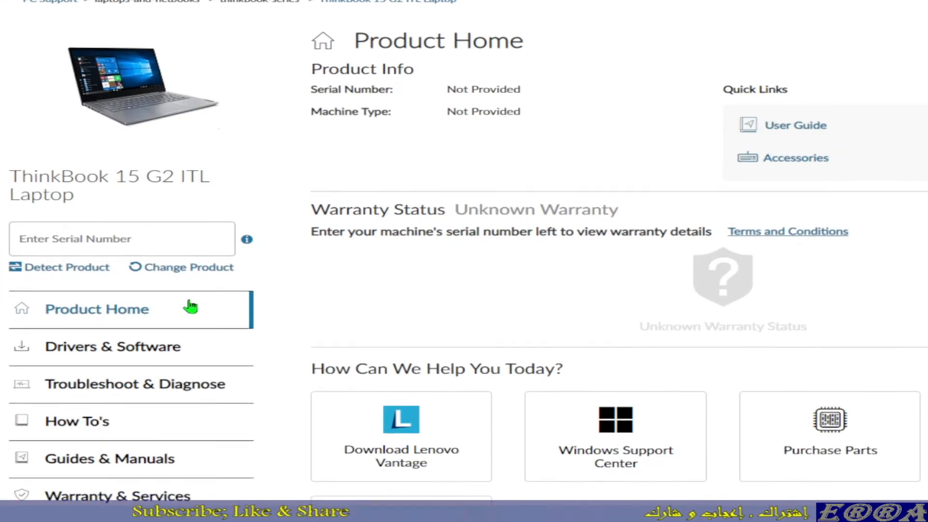
scroll(375, 266, down, 1)
scroll(160, 218, up, 2)
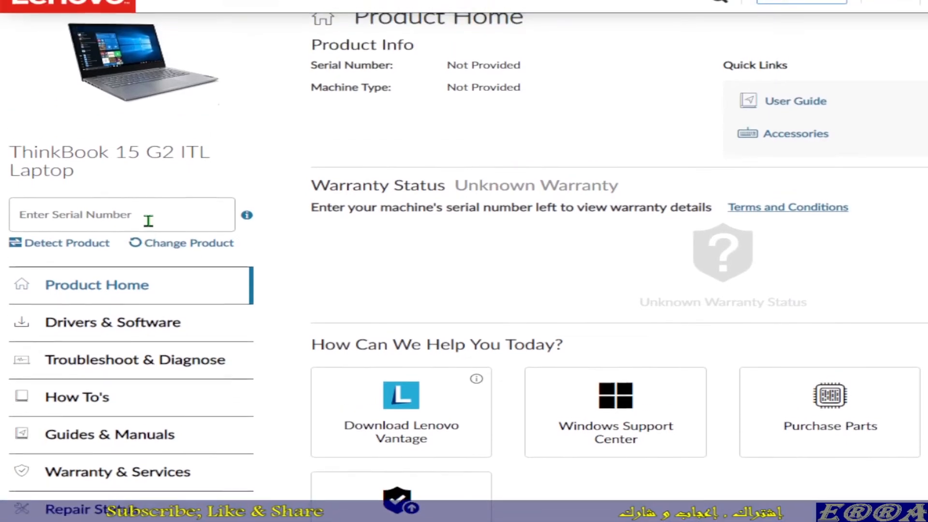
scroll(145, 285, down, 1)
click(135, 274)
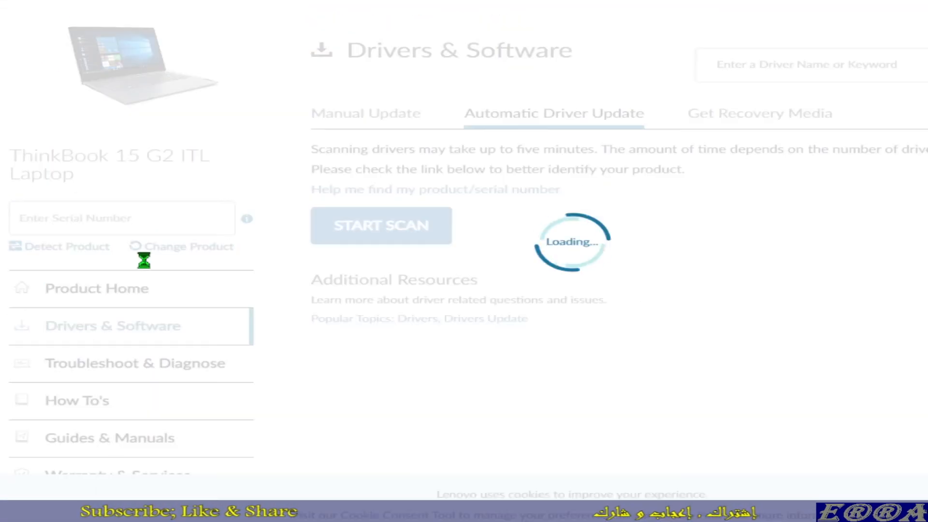
scroll(415, 242, up, 2)
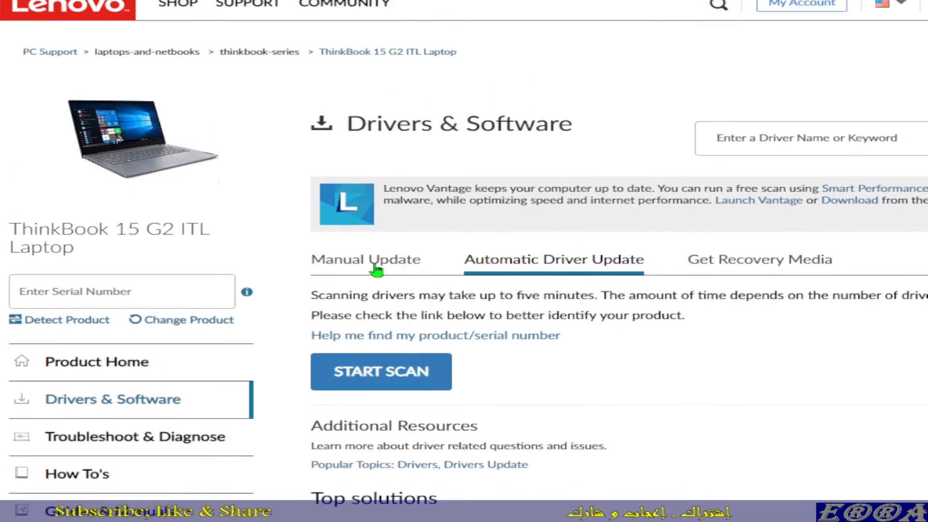
click(362, 265)
scroll(590, 271, down, 5)
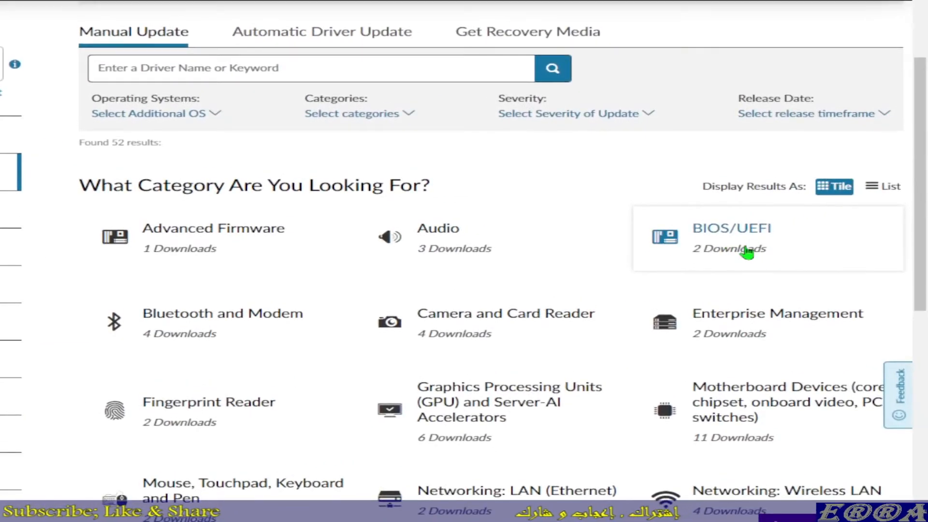
click(718, 252)
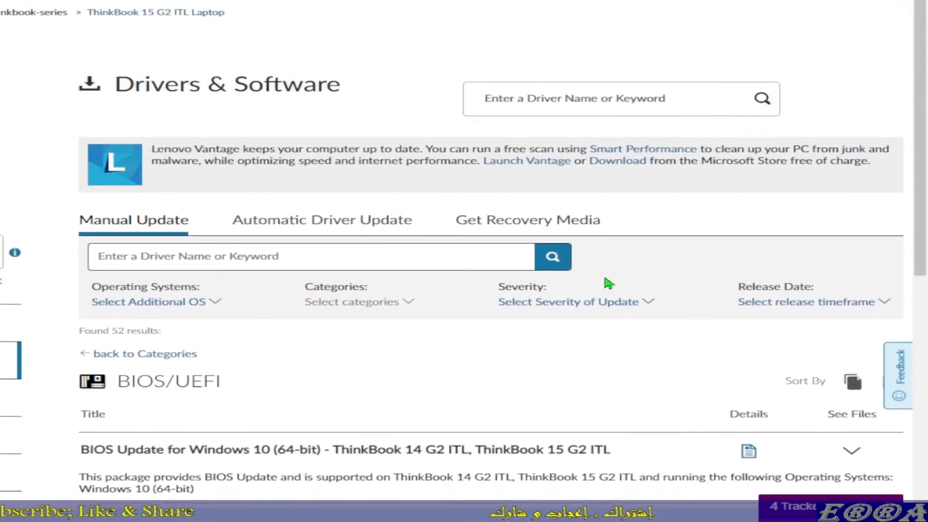
Expand the Intel Management Engine 15.0 Firmware files, open the readme and check its firmware version against the change notes.
scroll(608, 285, down, 5)
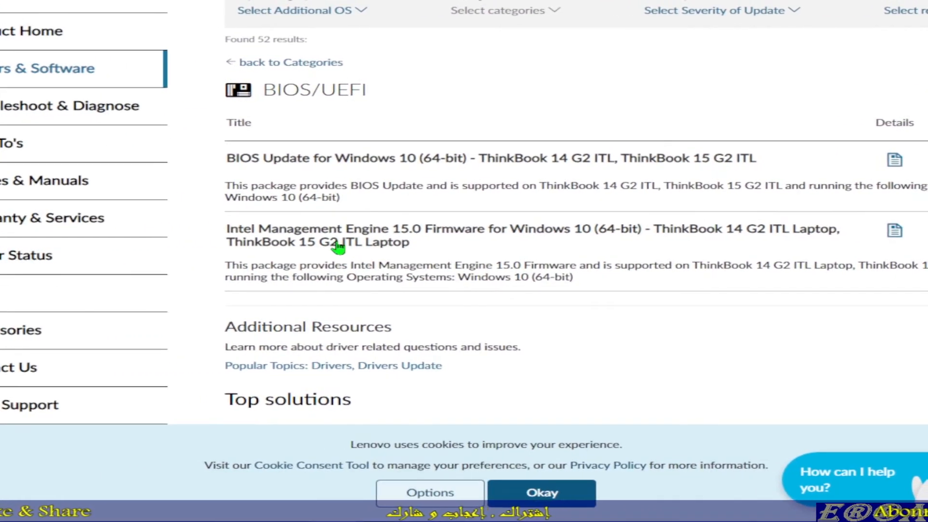
click(850, 247)
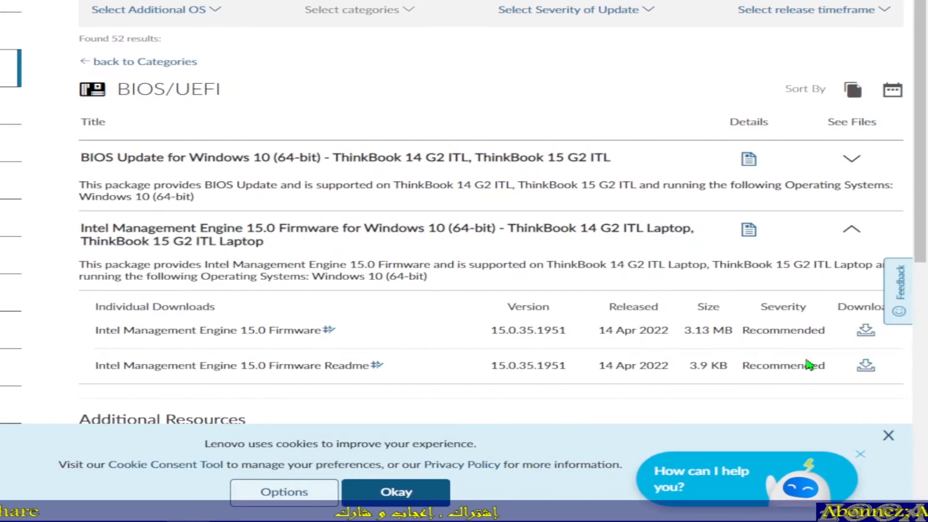
click(867, 369)
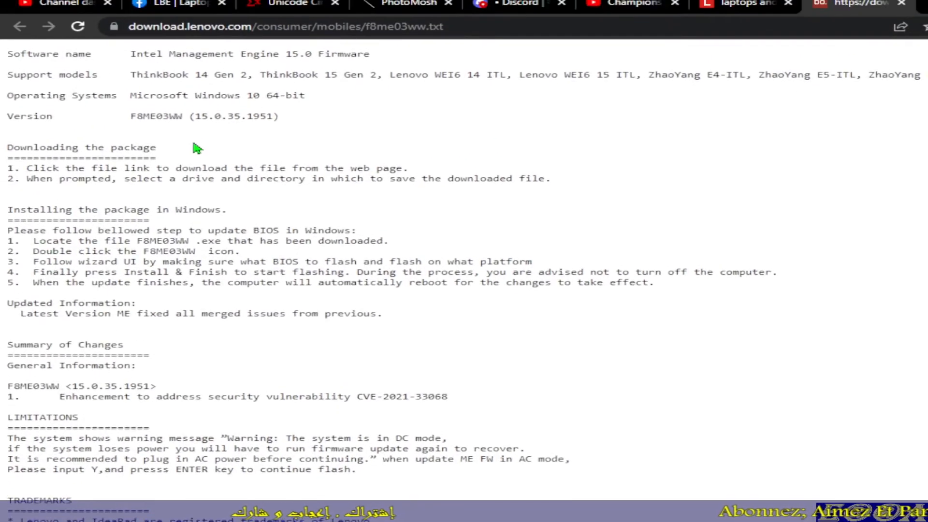
drag(203, 117, 248, 119)
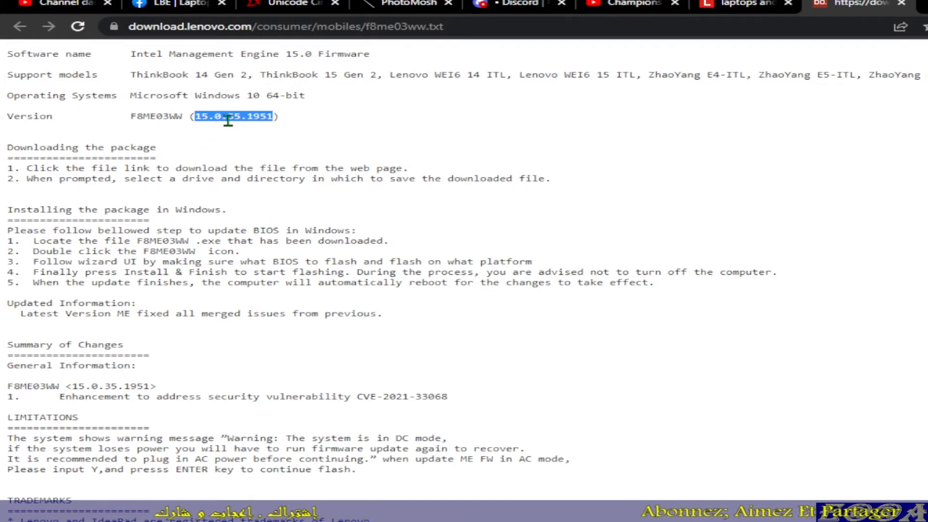
scroll(473, 455, down, 3)
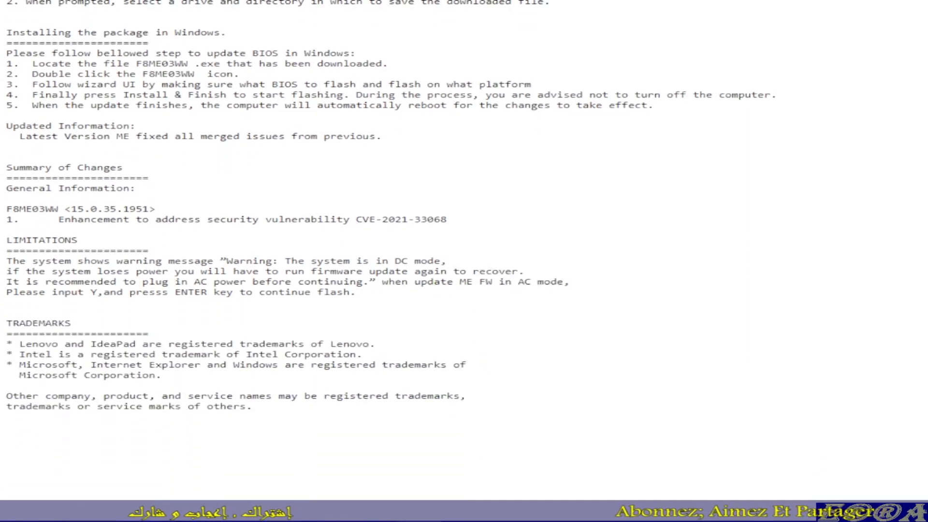
Compare the readme version with the ME version shown in LBE++, and close the readme back in Chrome.
mouse_move(494, 514)
click(524, 515)
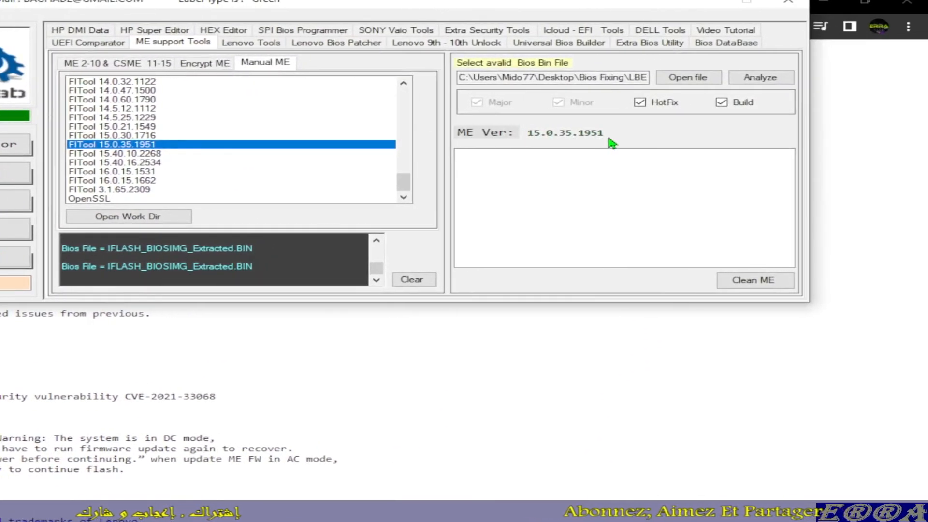
click(760, 2)
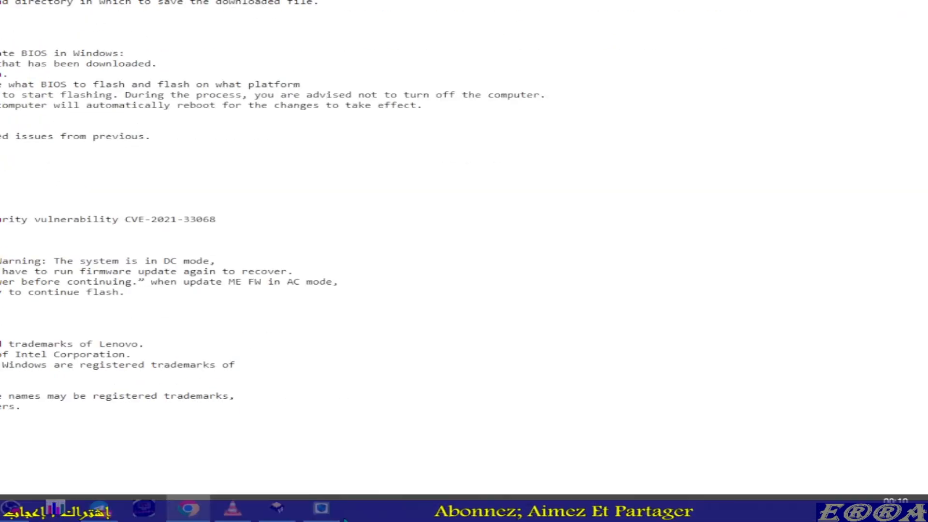
mouse_move(322, 516)
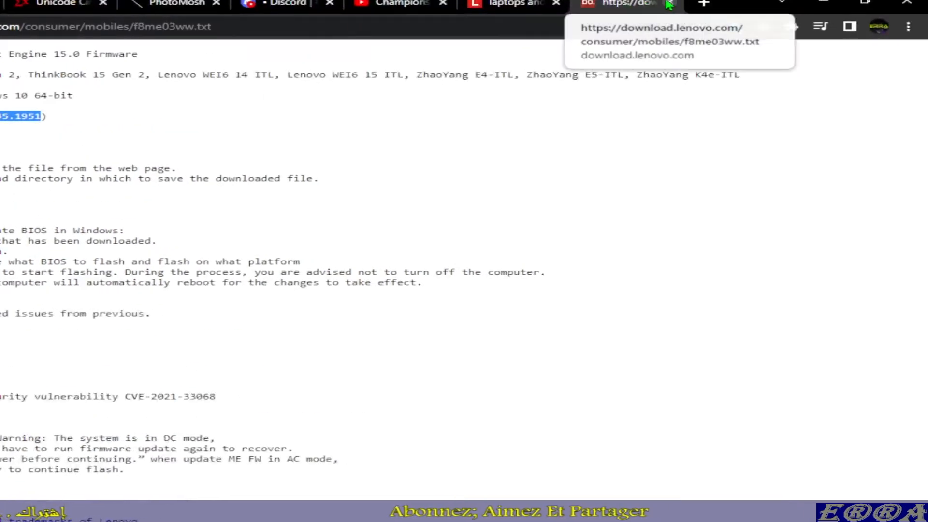
click(669, 4)
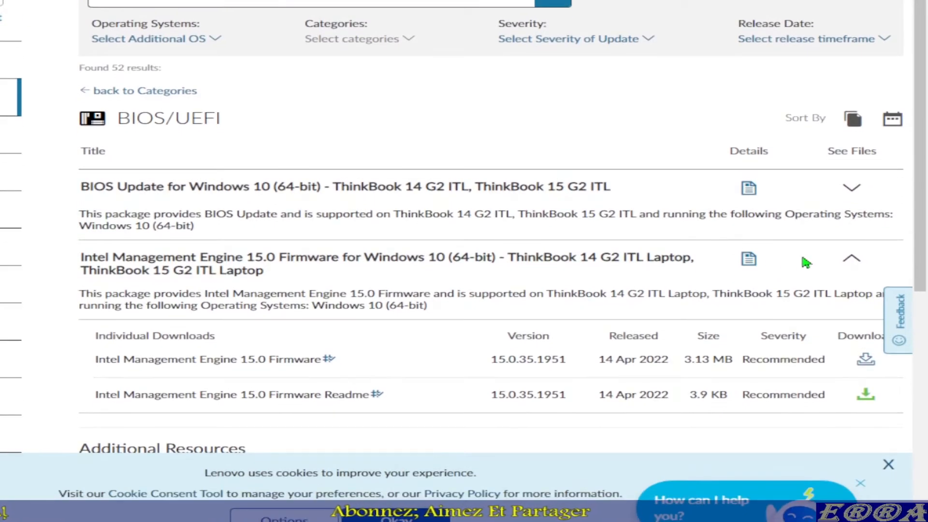
Download the Intel ME 15.0 firmware f8me03ww.exe and set the save location to New folder in Desktop > Bios Fixing > LBE group.
click(750, 260)
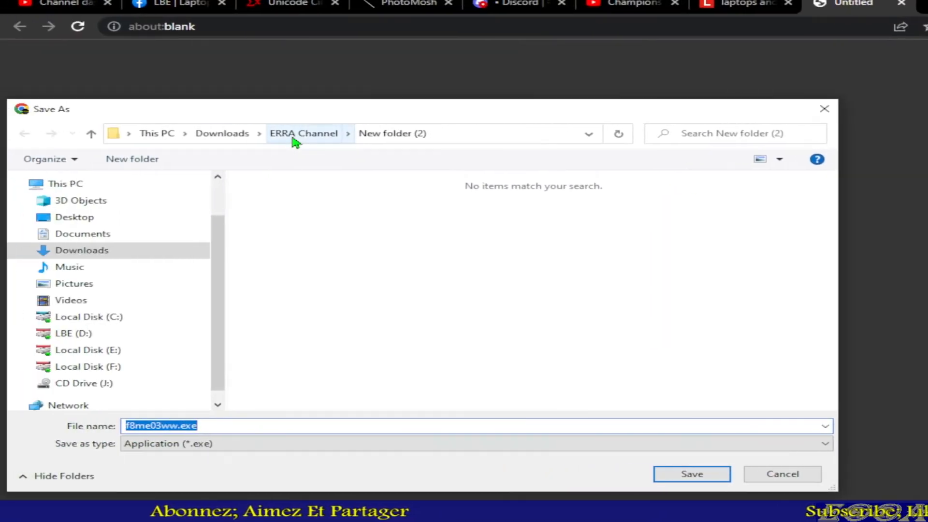
click(74, 222)
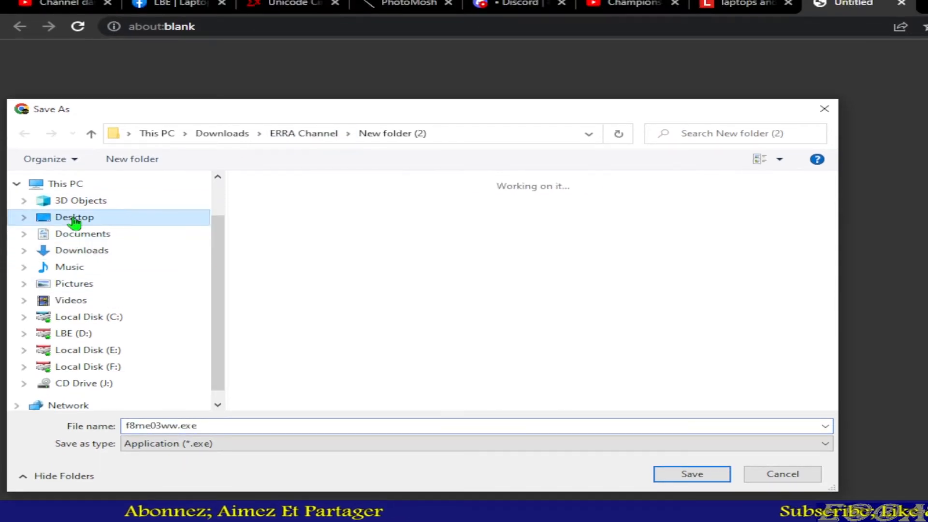
scroll(406, 300, down, 3)
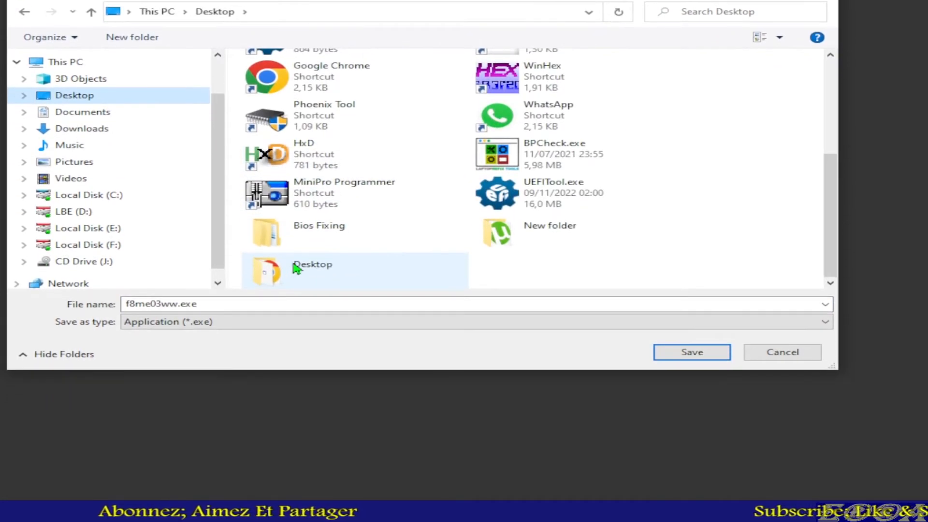
double_click(328, 229)
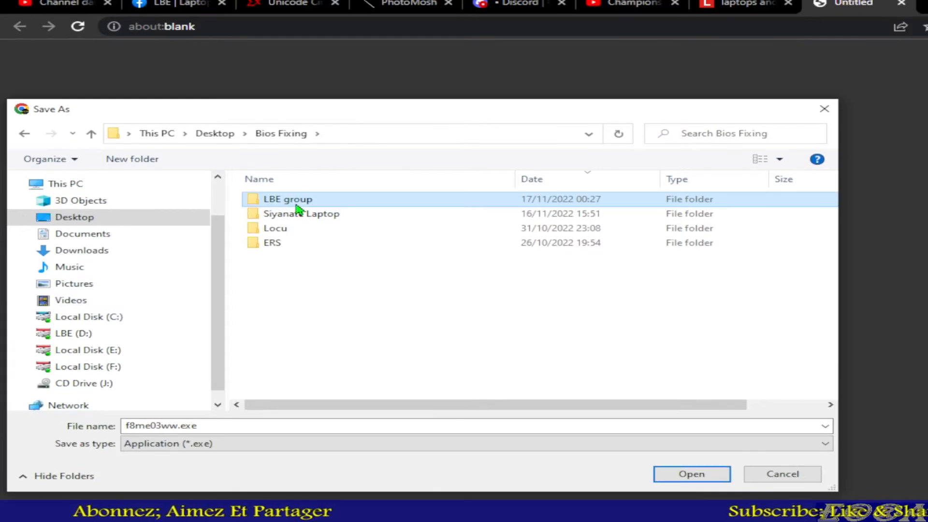
double_click(296, 203)
double_click(296, 205)
Create a folder named ME in the save location and open it.
click(131, 159)
text(ME)
click(307, 241)
click(275, 203)
Save f8me03ww.exe in the ME folder and open that folder in File Explorer.
click(648, 379)
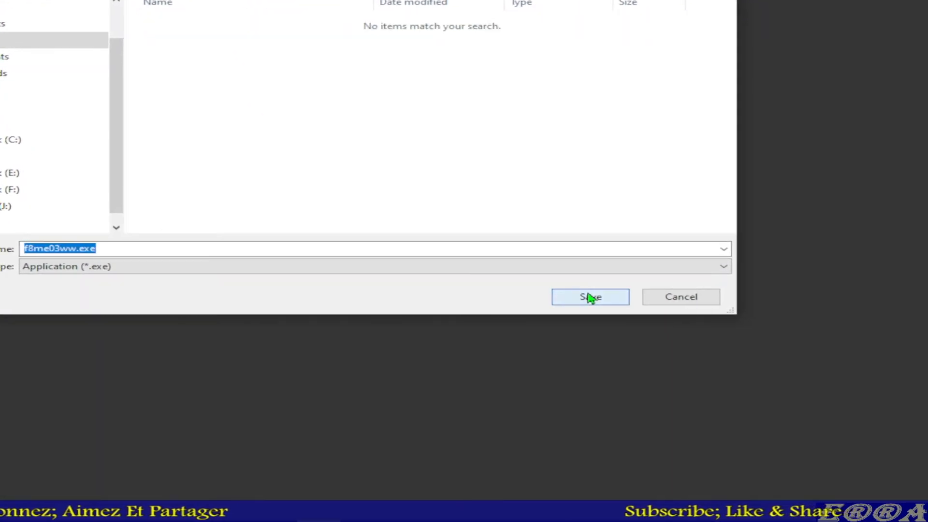
click(638, 382)
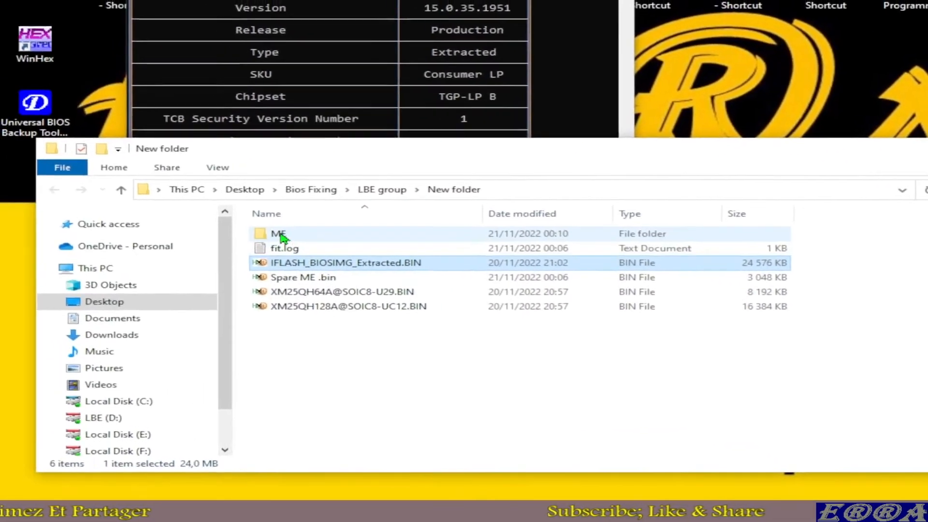
double_click(58, 395)
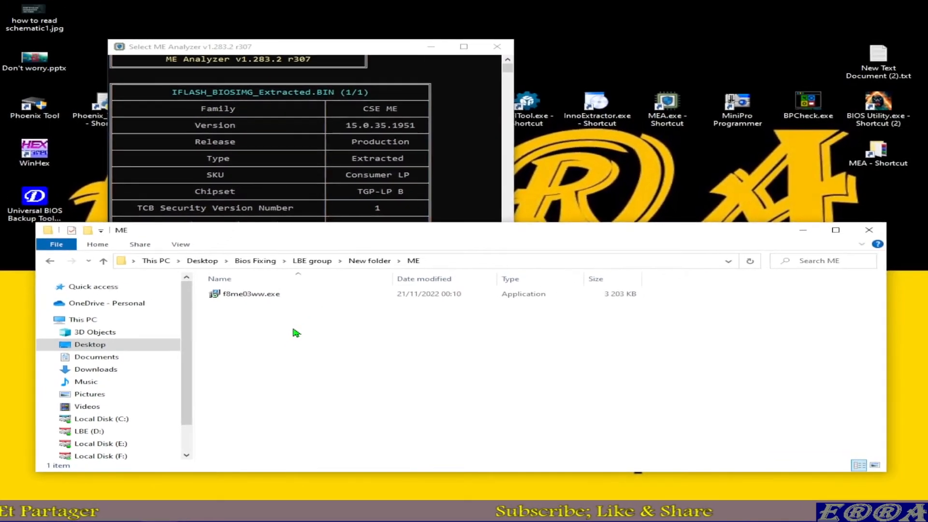
Switch to LBE++ and load f8me03ww.exe from the ME folder into the Lenovo Bios Extractor with Check ME Existance enabled.
click(244, 295)
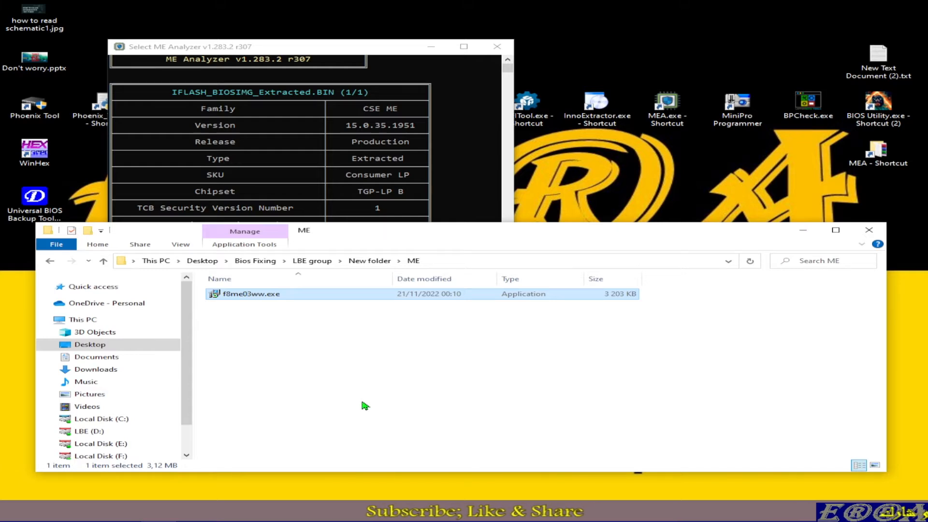
drag(474, 234, 458, 269)
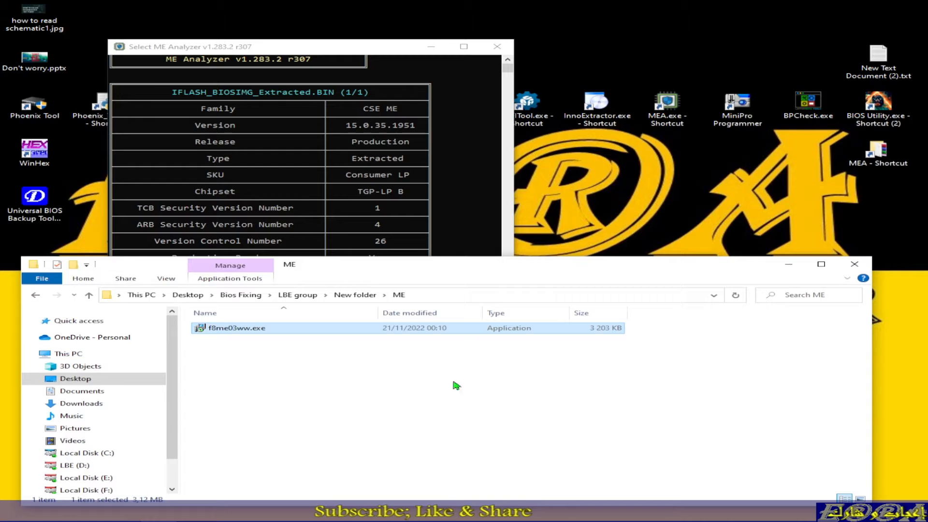
click(409, 512)
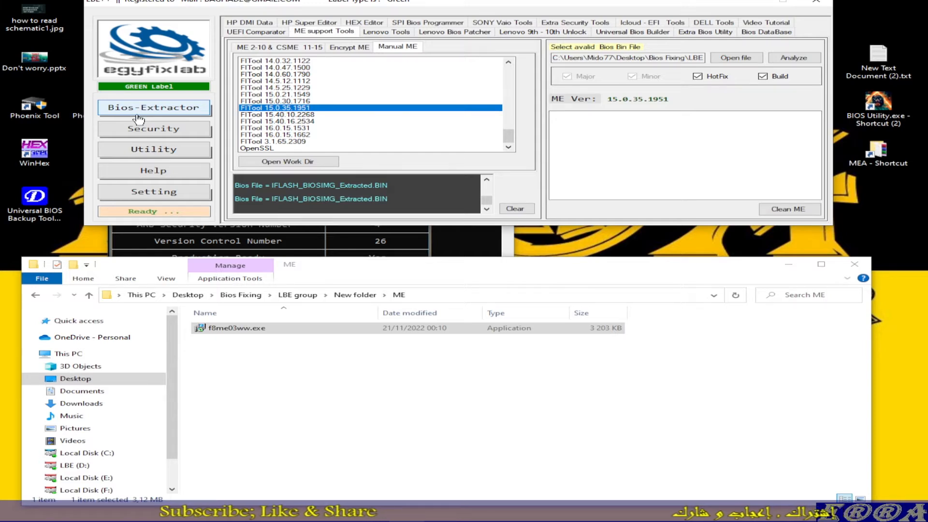
click(396, 32)
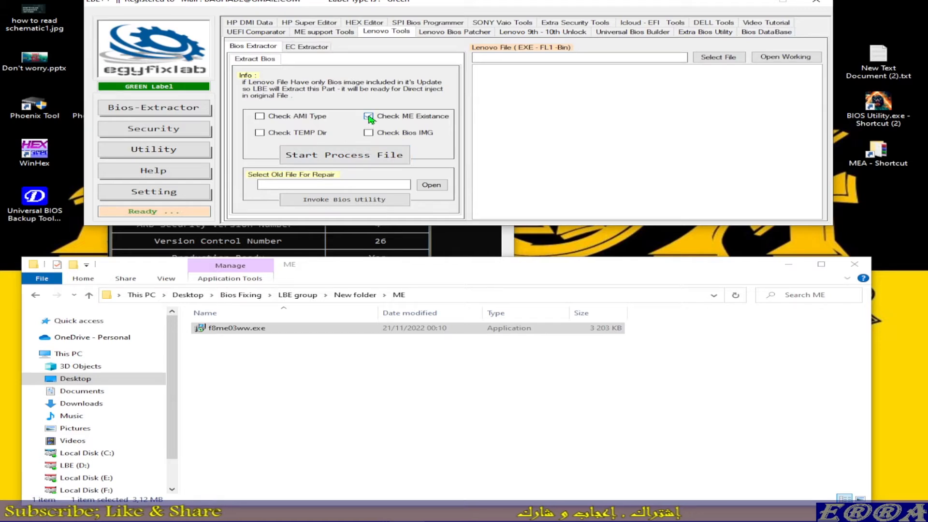
click(717, 57)
double_click(286, 83)
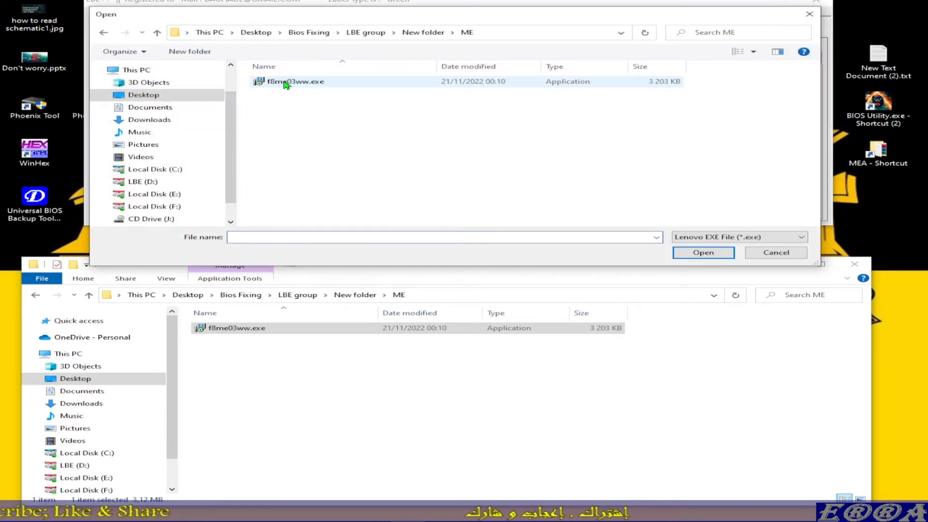
double_click(286, 82)
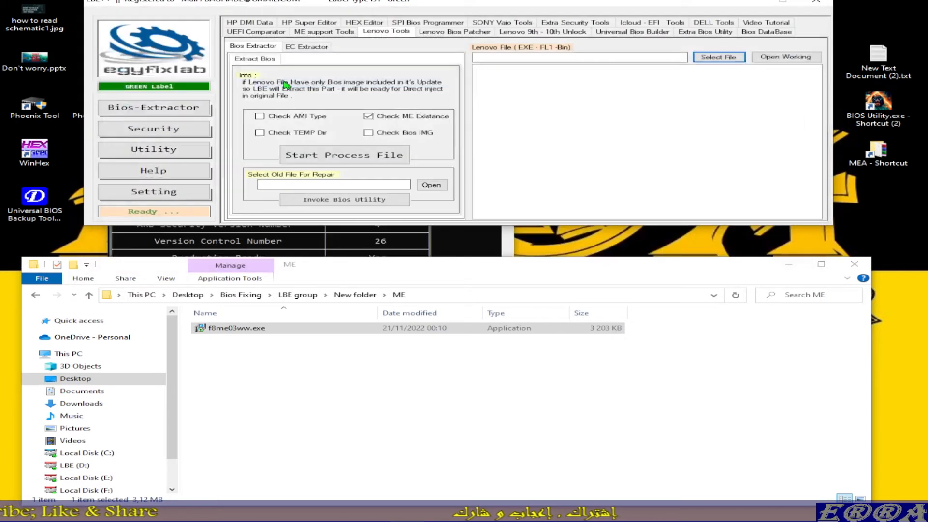
Process the loaded f8me03ww.exe, check its extracted files in codeGetExtractPath, and decline treating it as a UEFI BIOS image only.
click(333, 160)
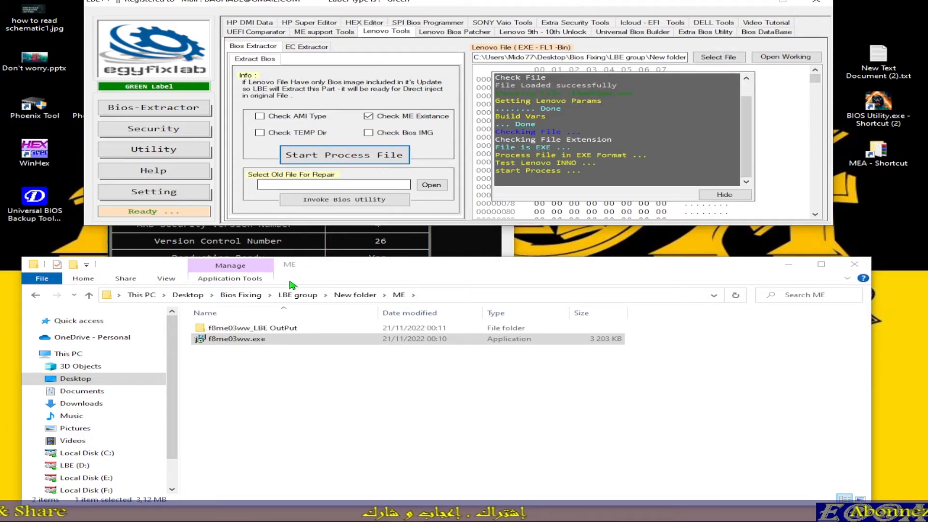
double_click(251, 331)
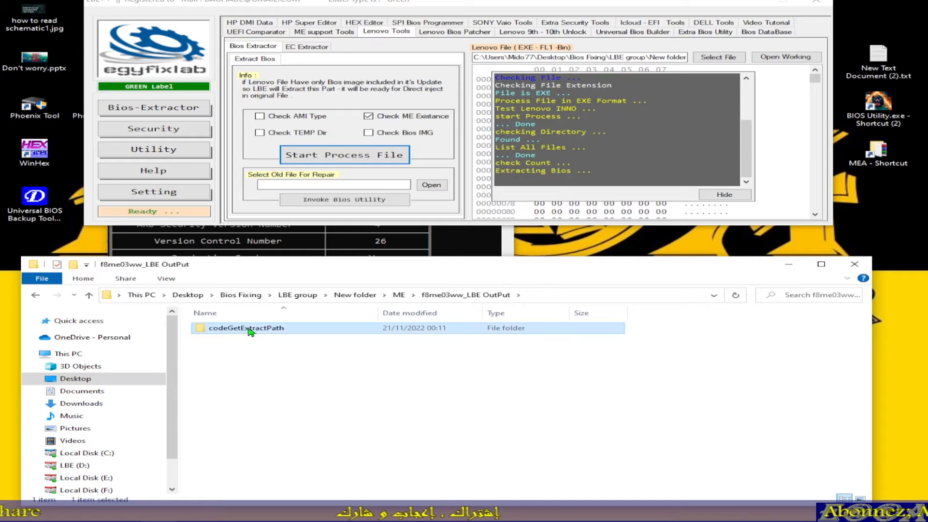
double_click(251, 331)
click(246, 331)
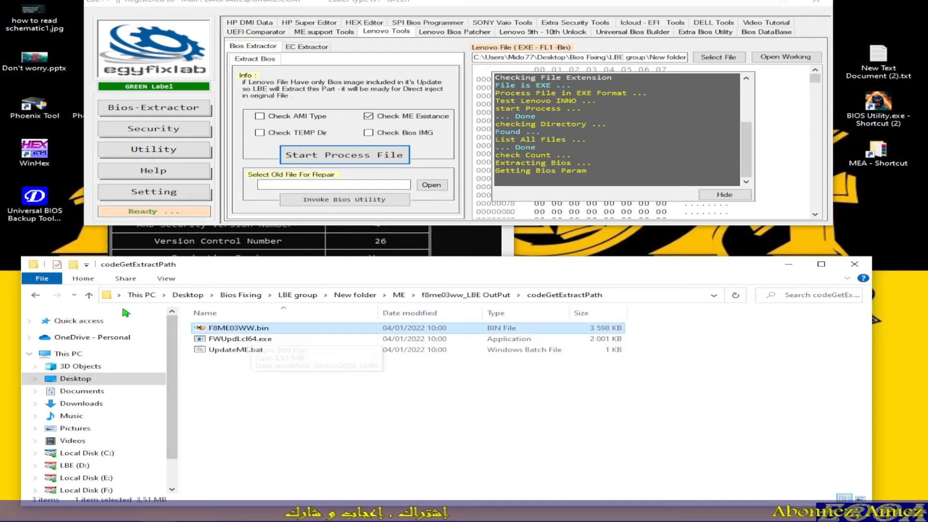
click(90, 295)
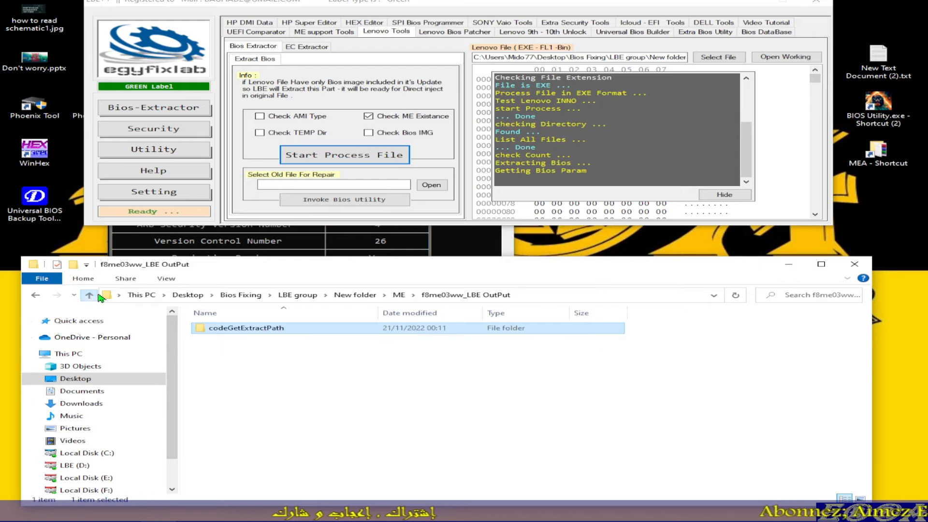
click(583, 173)
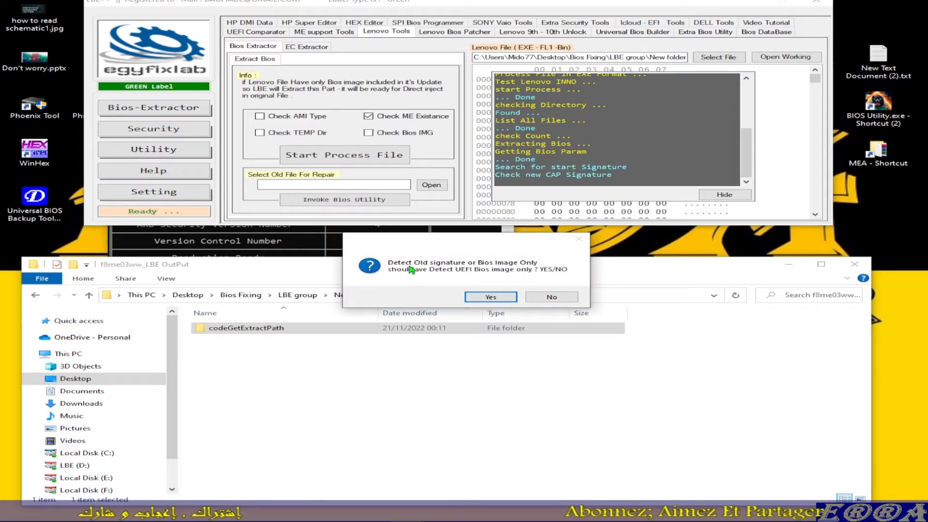
click(551, 297)
click(560, 296)
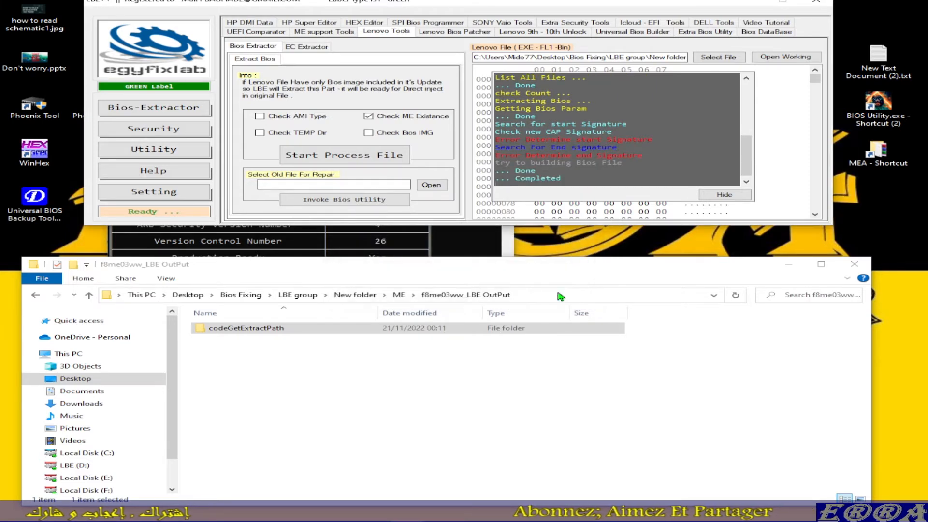
Copy F8ME03WW.bin from the codeGetExtractPath output folder into New folder under LBE group.
double_click(217, 329)
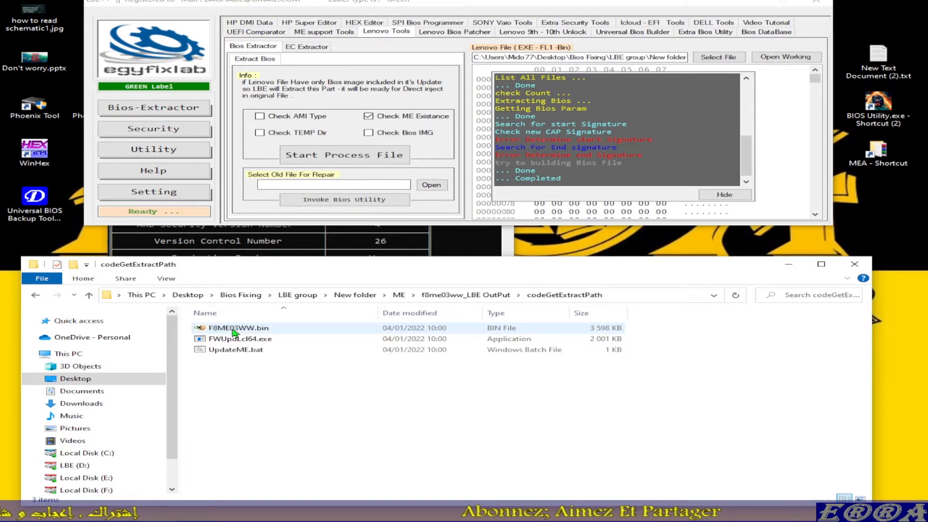
click(236, 332)
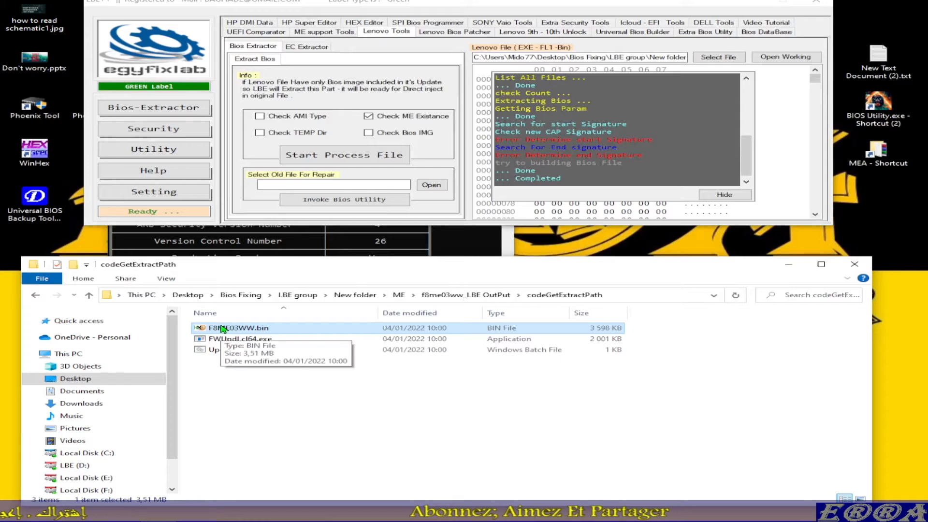
right_click(222, 328)
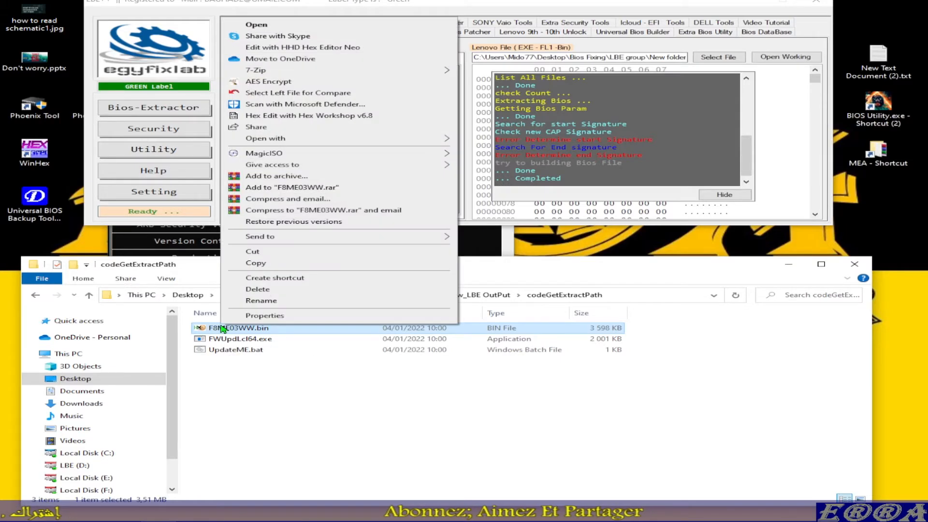
click(257, 265)
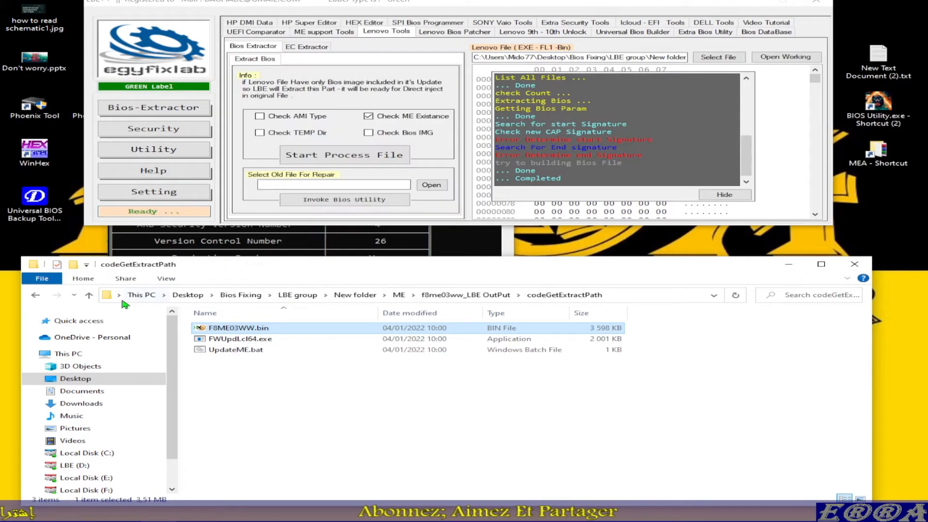
click(89, 295)
click(89, 296)
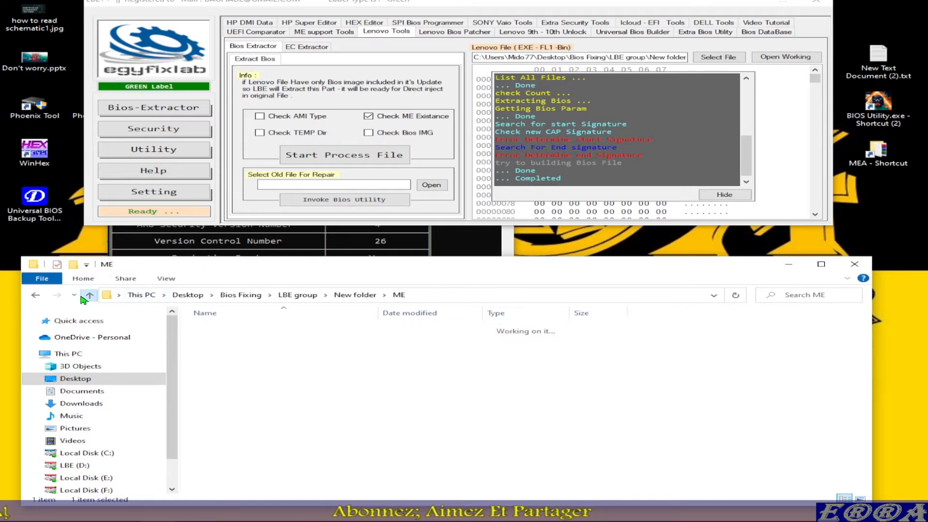
click(89, 295)
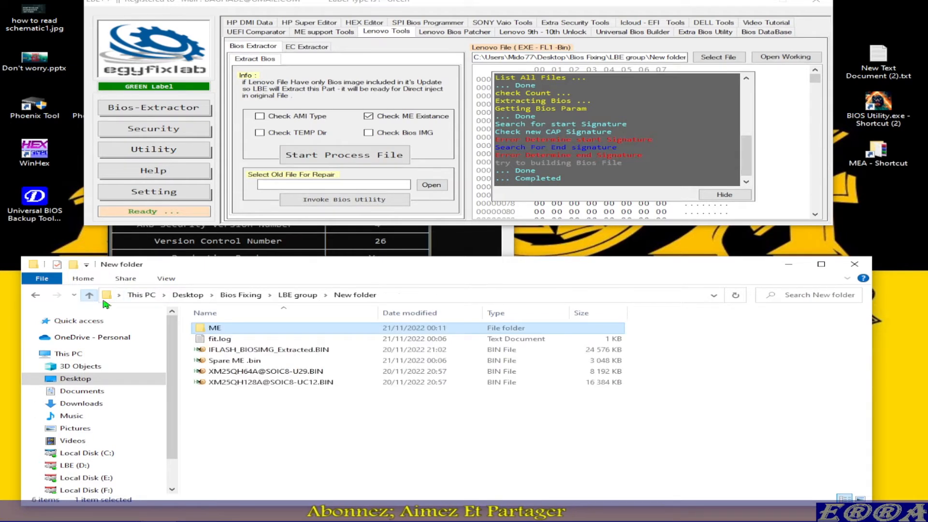
right_click(243, 412)
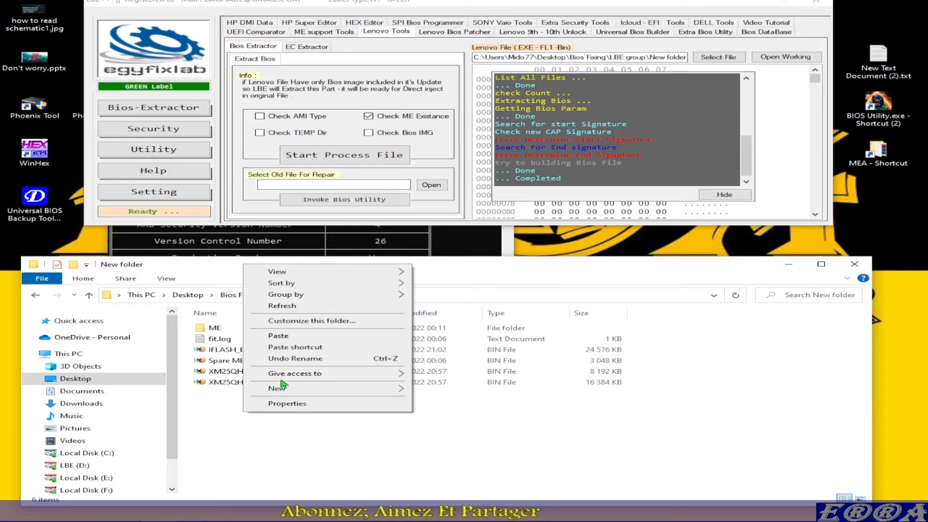
click(280, 336)
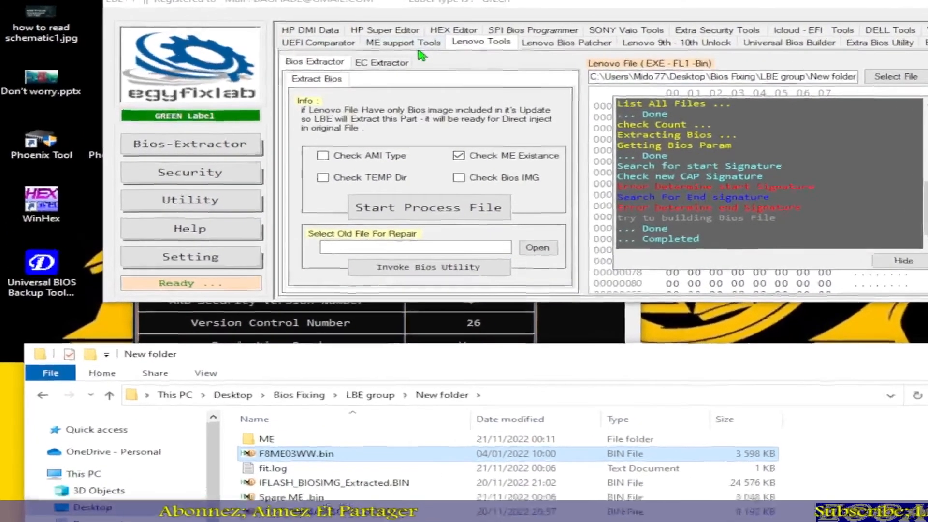
Show the ME support tools in LBE++ and rename F8ME03WW.bin in New folder as 15.0.3501951.bin.
click(323, 31)
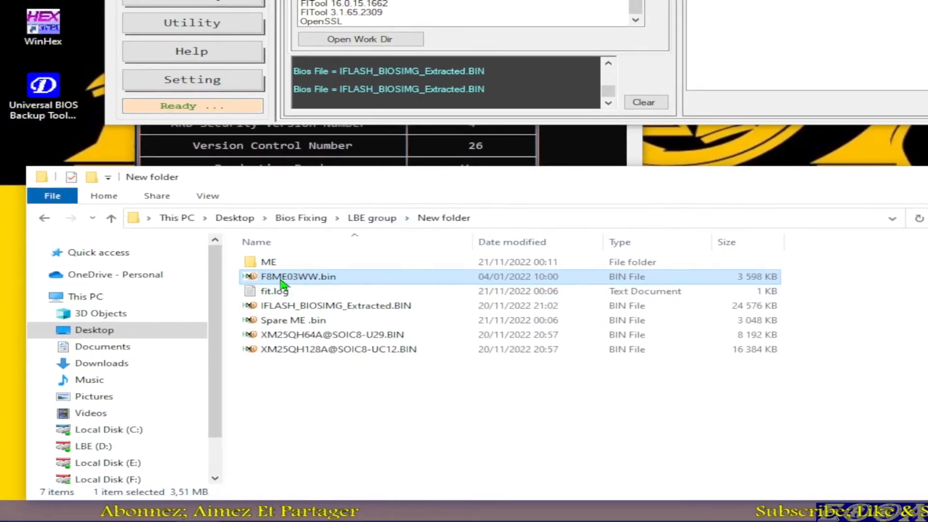
click(281, 280)
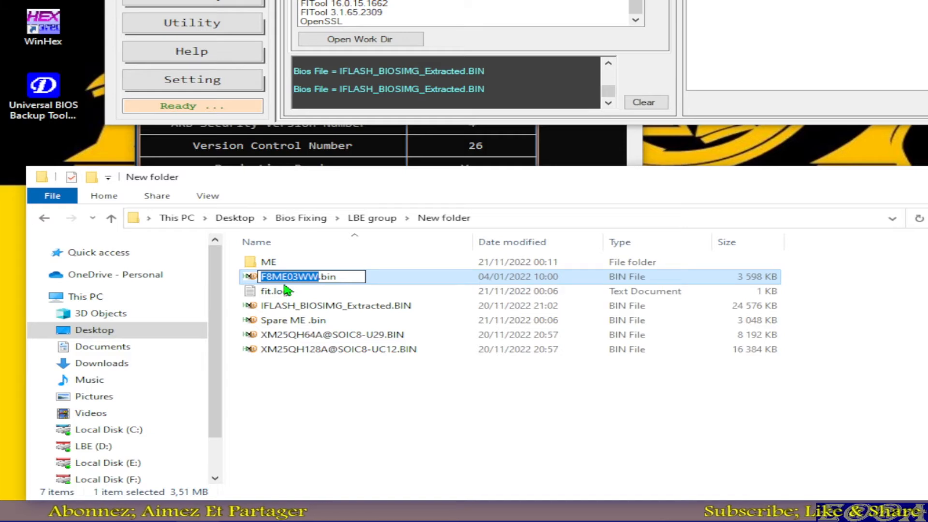
text(15)
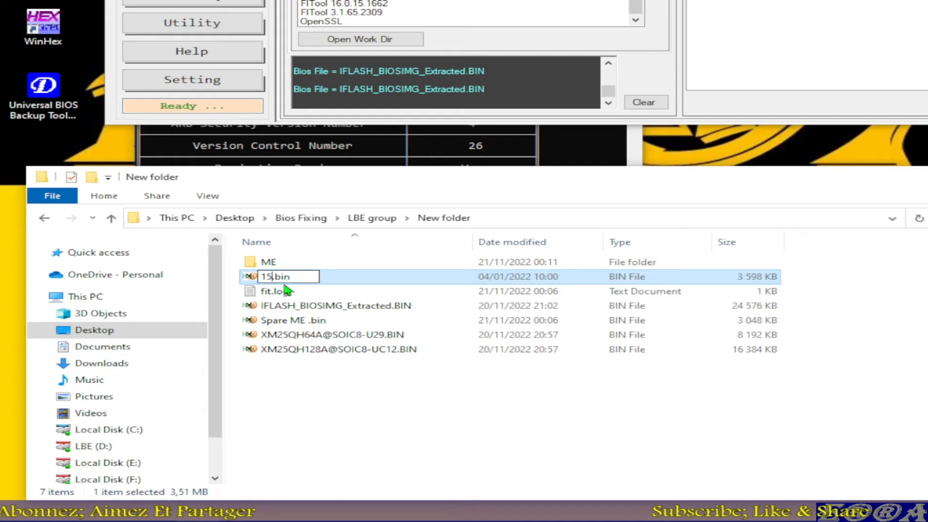
text(.0)
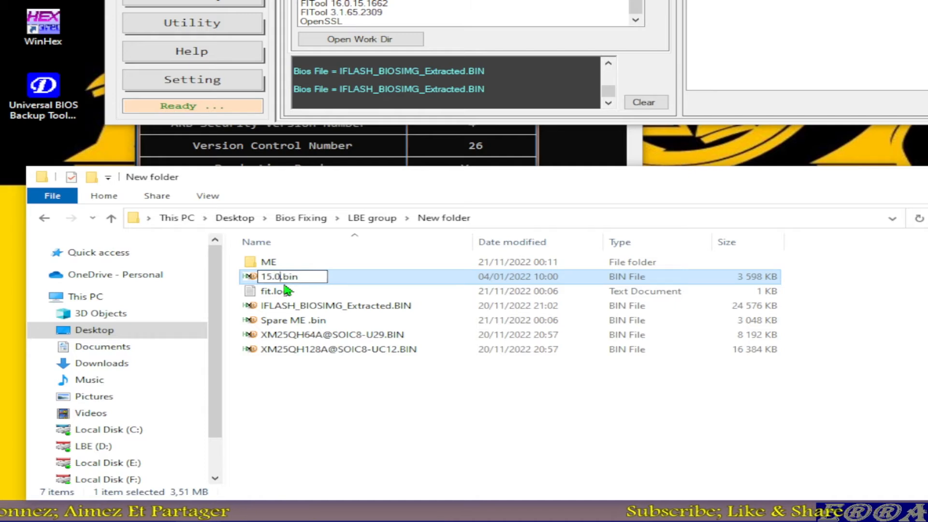
text(.35019)
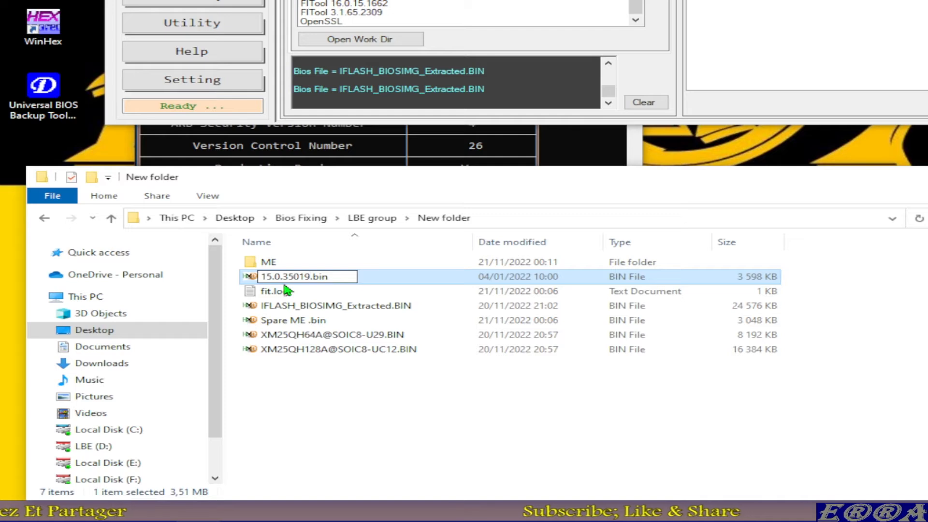
text(51)
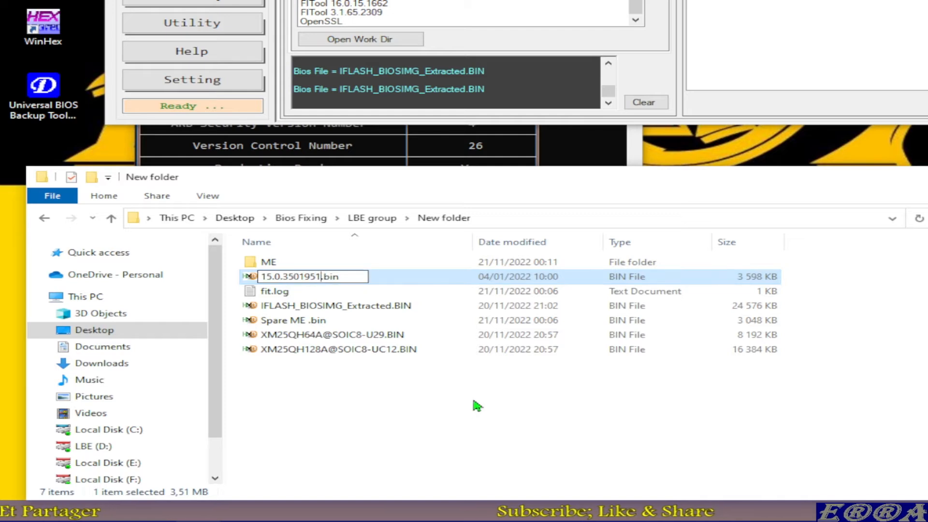
click(438, 429)
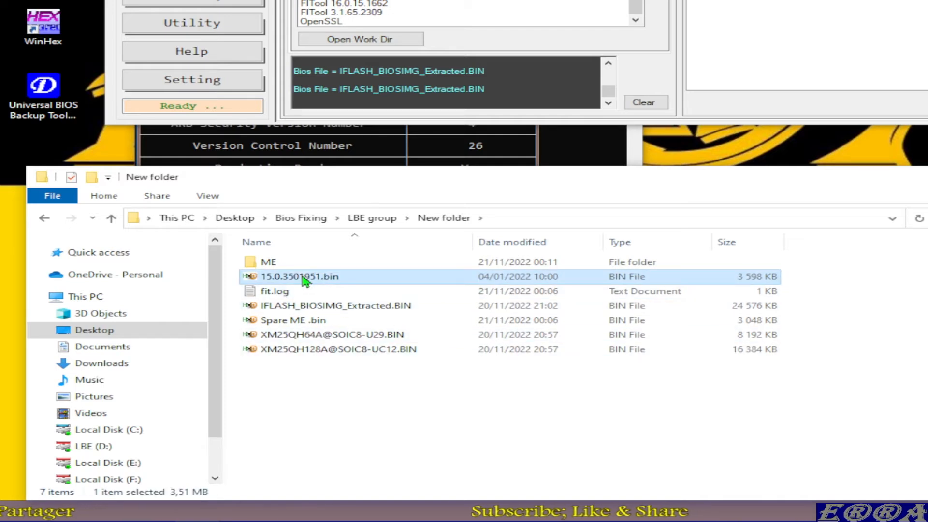
Copy 15.0.3501951.bin, and highlight the SKU and the version-through-chipset rows of IFLASH_BIOSIMG_Extracted.BIN in ME Analyzer.
right_click(305, 276)
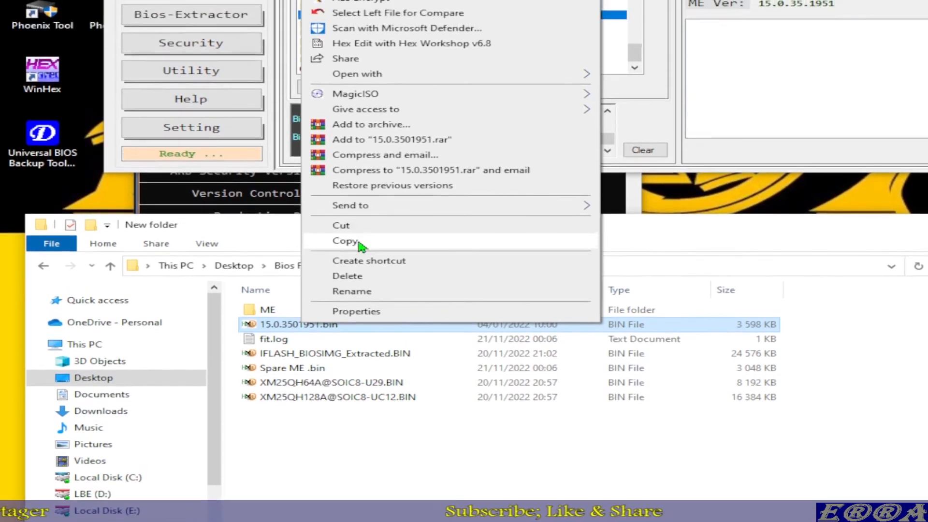
click(360, 238)
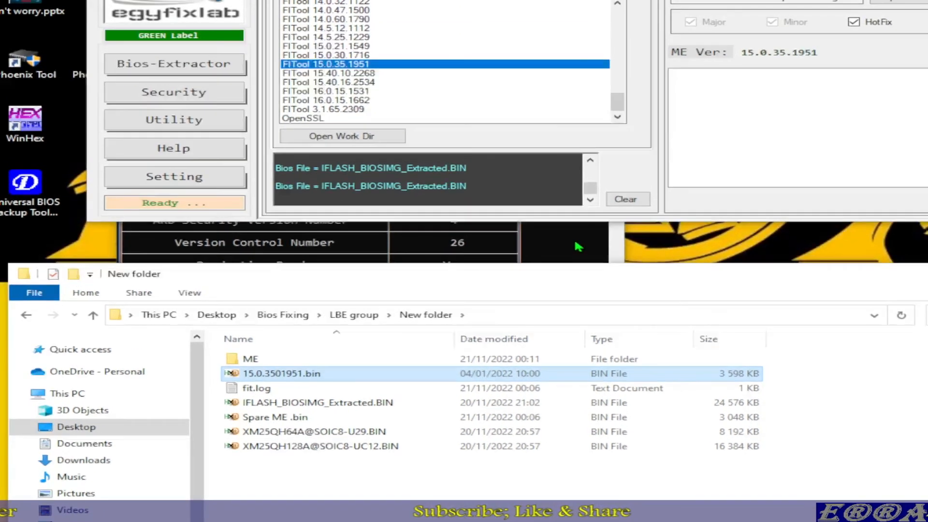
click(592, 193)
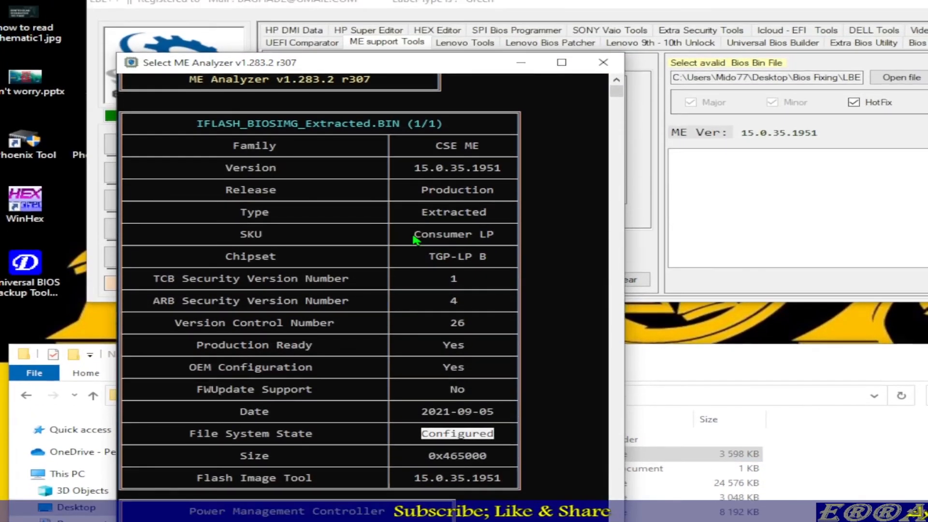
drag(410, 235, 472, 244)
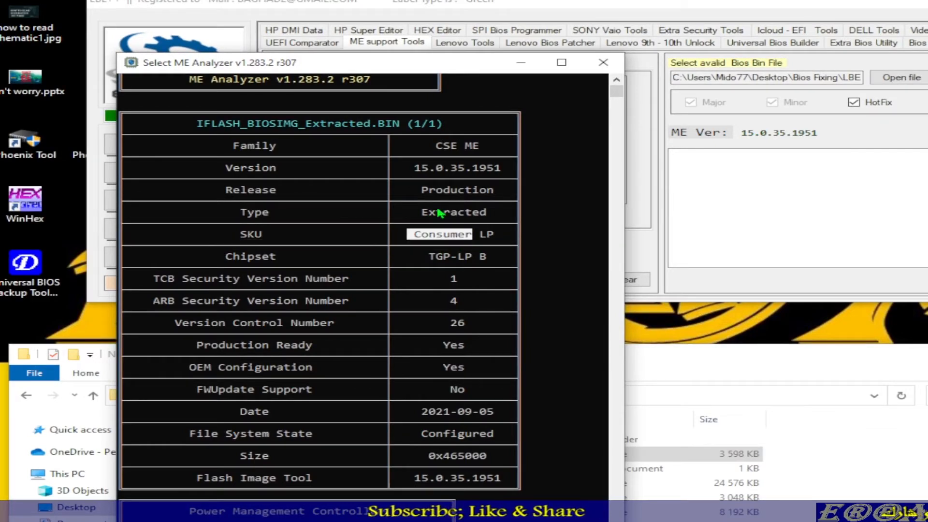
drag(407, 166, 501, 263)
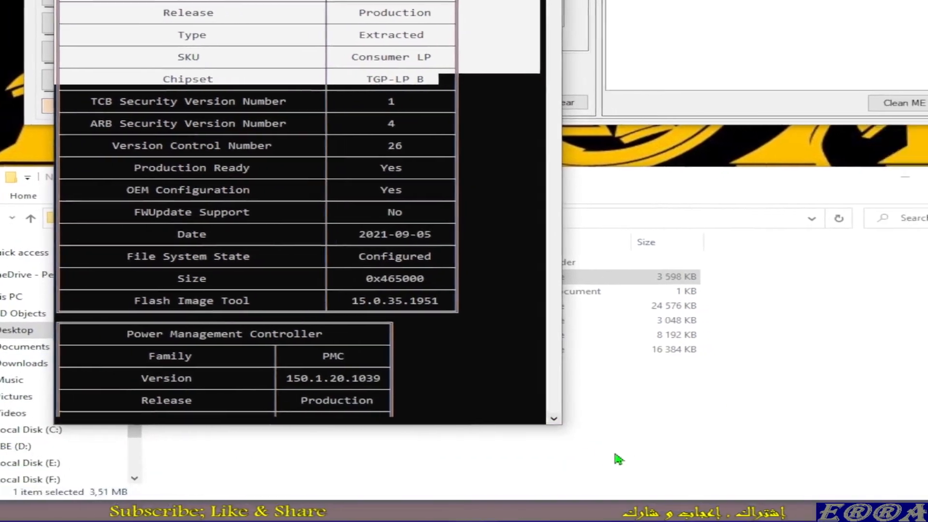
Bring LBE++ and New folder back into view and copy 15.0.3501951.bin from New folder.
click(587, 454)
click(192, 276)
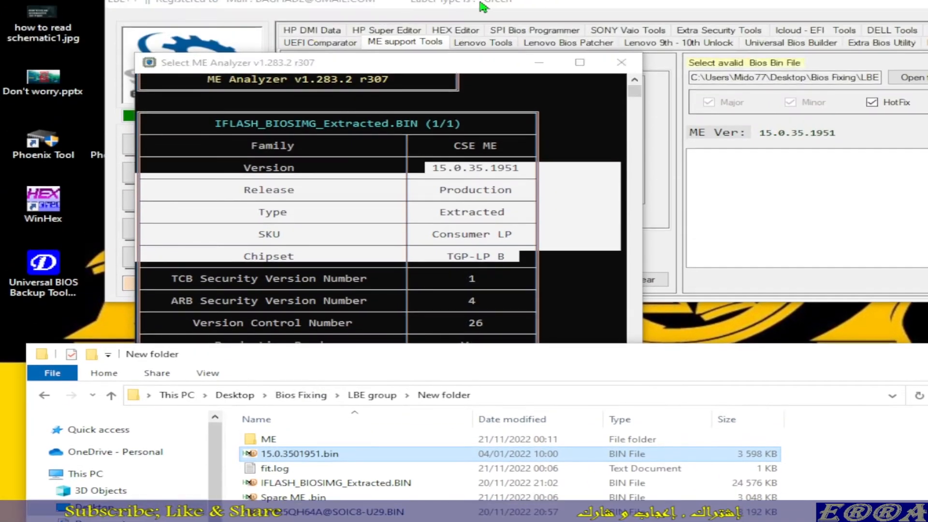
click(483, 4)
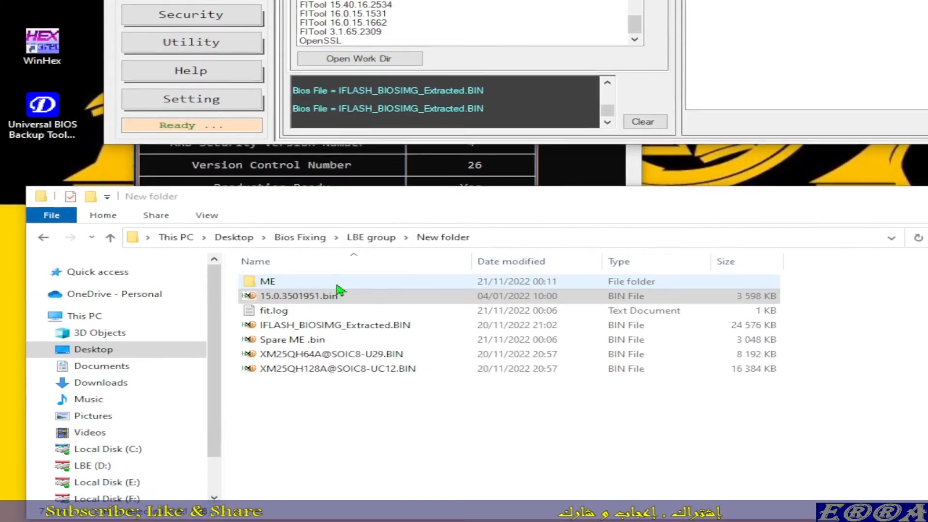
click(305, 296)
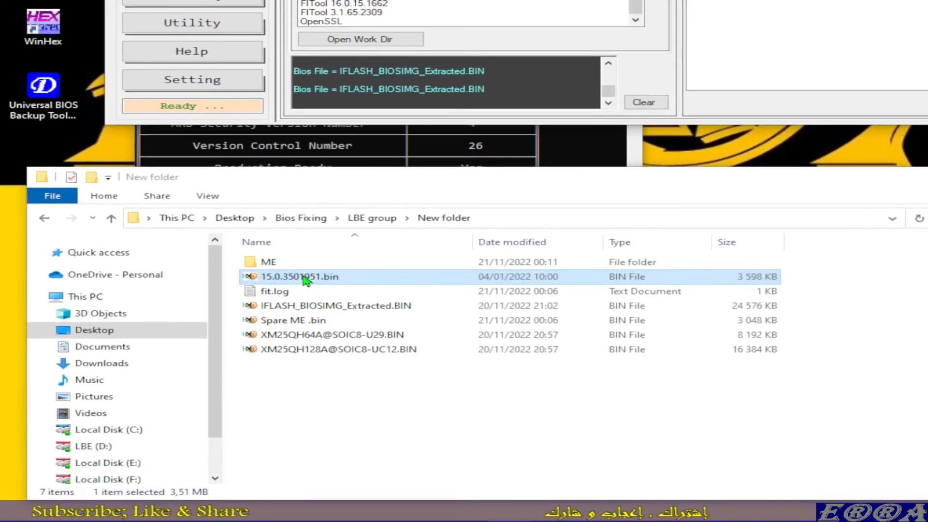
right_click(304, 278)
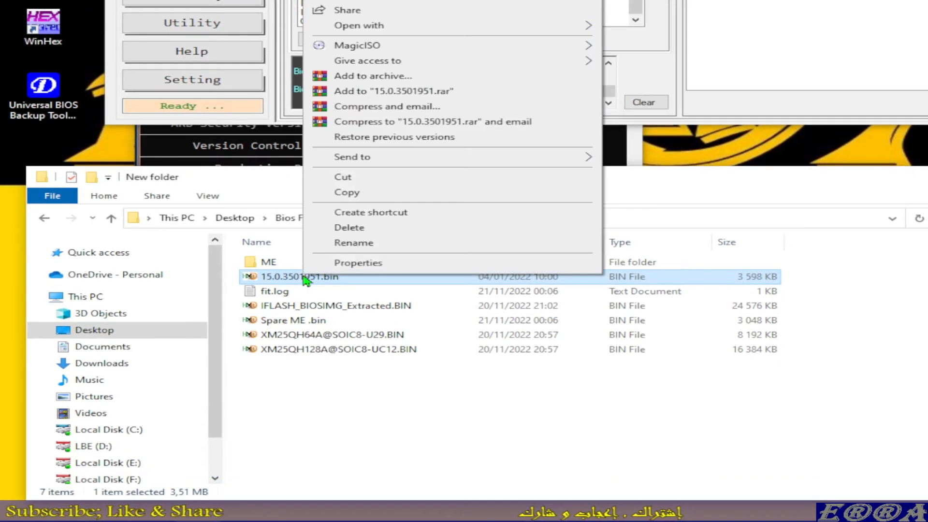
click(360, 194)
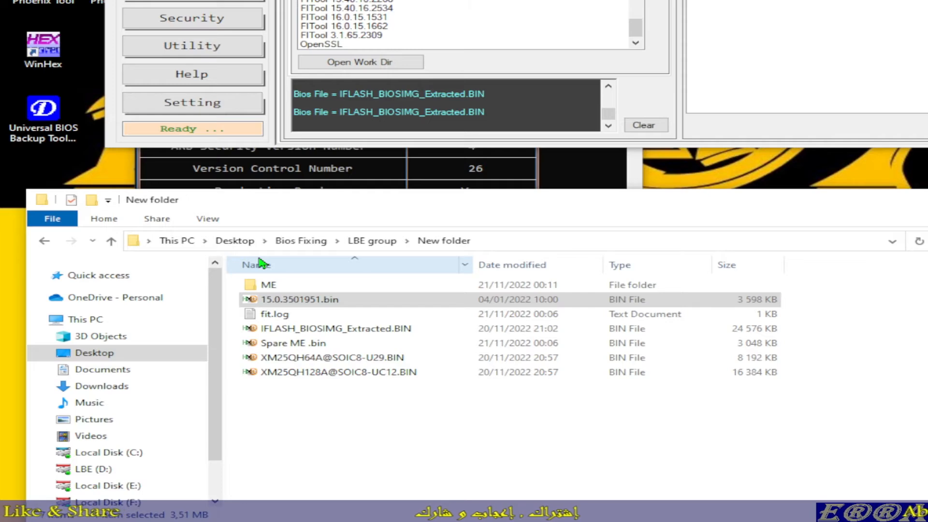
In a new File Explorer window, paste 15.0.3501951.bin into F:\LBE Versions\LBE++.3.0.0.0\LBE++\Encrypted-ME, and close that window.
key(super+e)
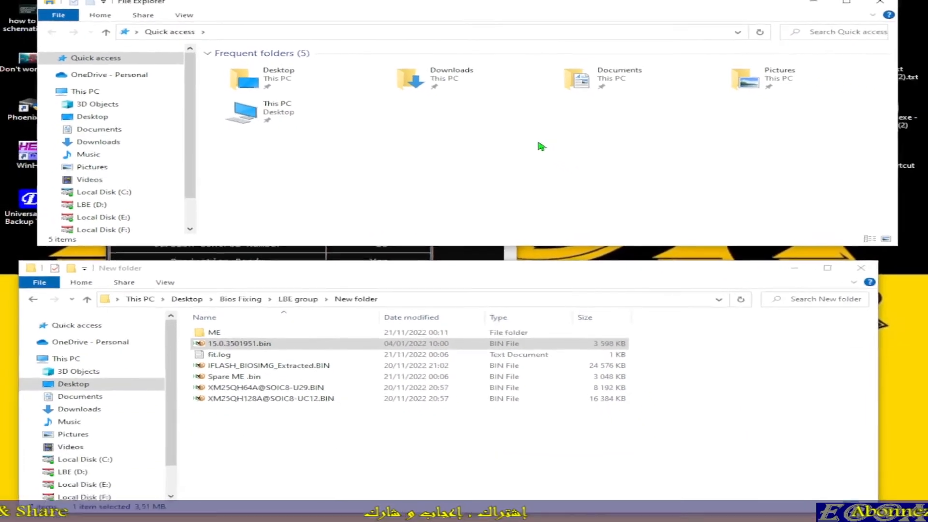
click(119, 227)
double_click(271, 151)
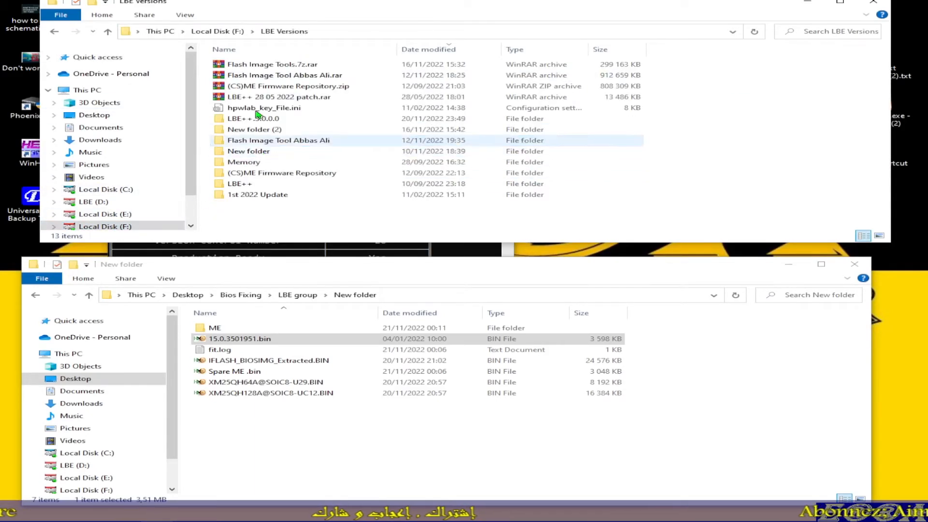
click(265, 122)
double_click(264, 121)
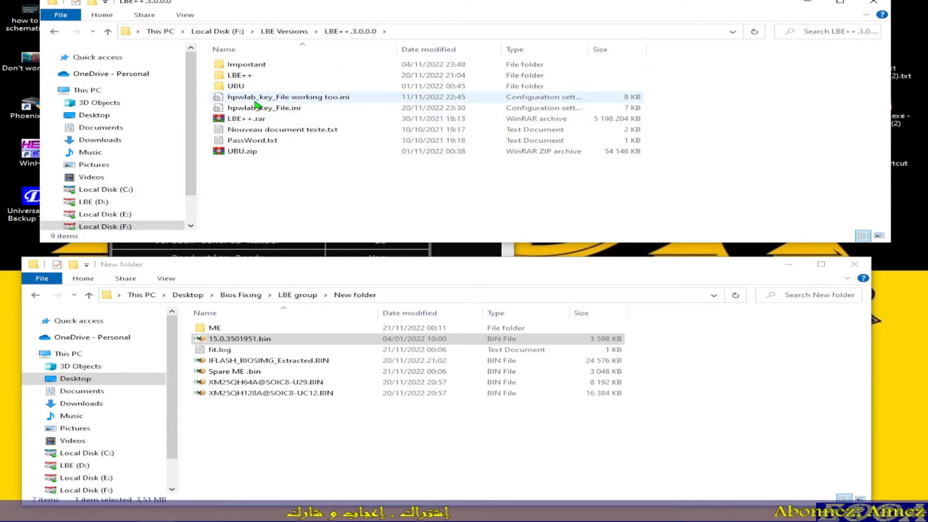
click(245, 77)
double_click(246, 77)
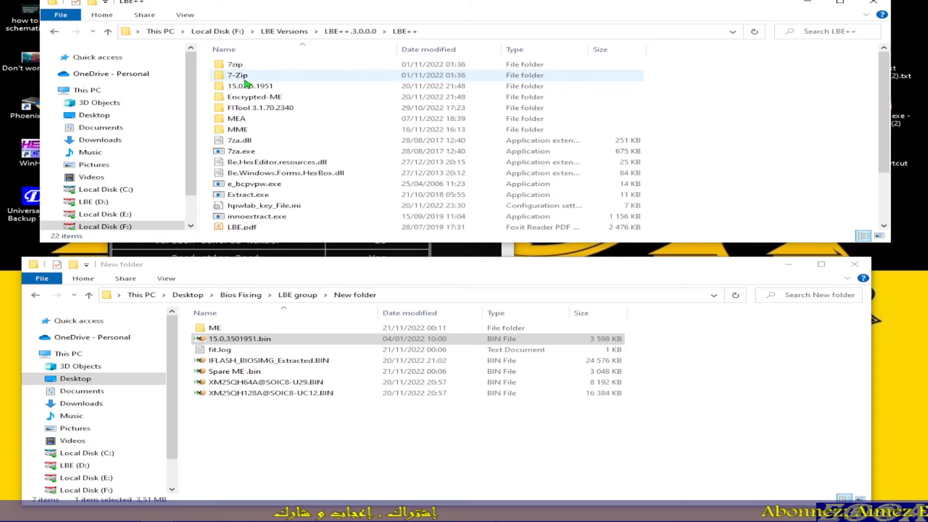
double_click(267, 98)
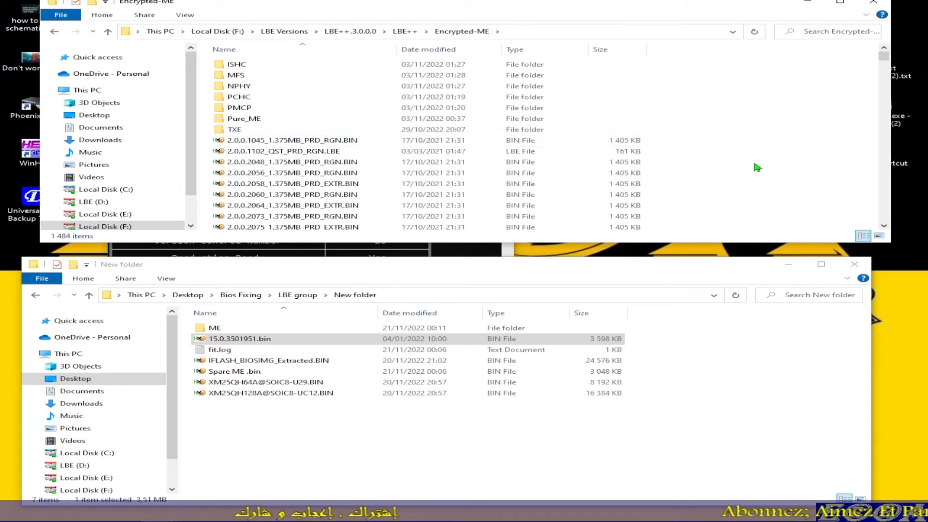
key(ctrl+v)
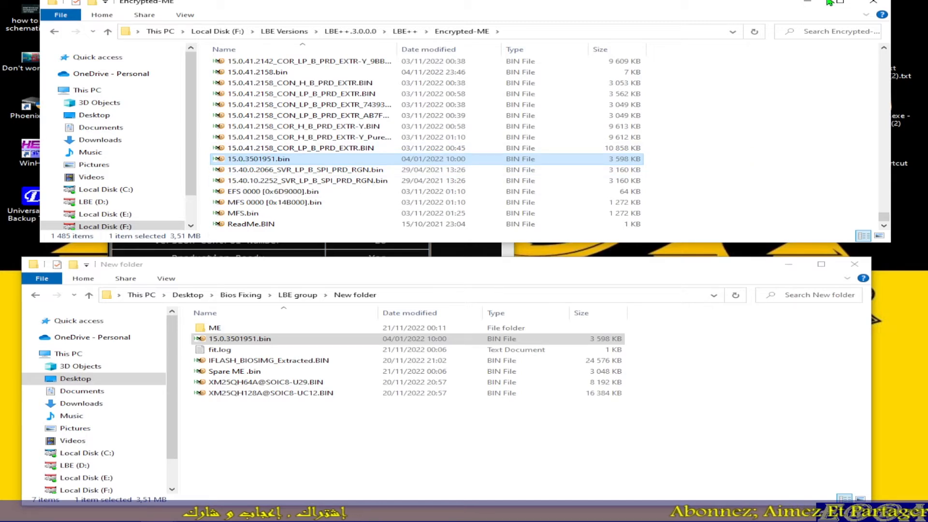
click(873, 3)
Load IFLASH_BIOSIMG_Extracted.BIN from New folder as the BIOS file in LBE++ Manual ME.
click(700, 105)
click(734, 59)
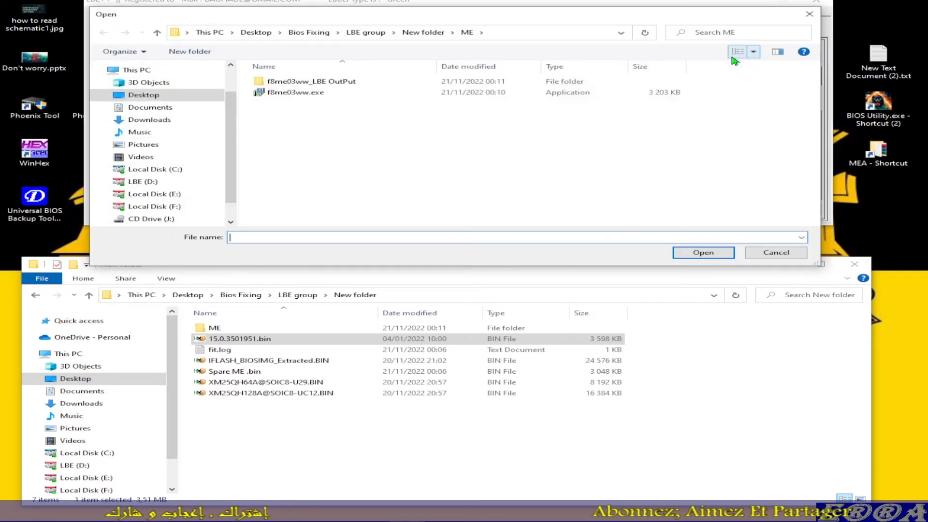
click(155, 33)
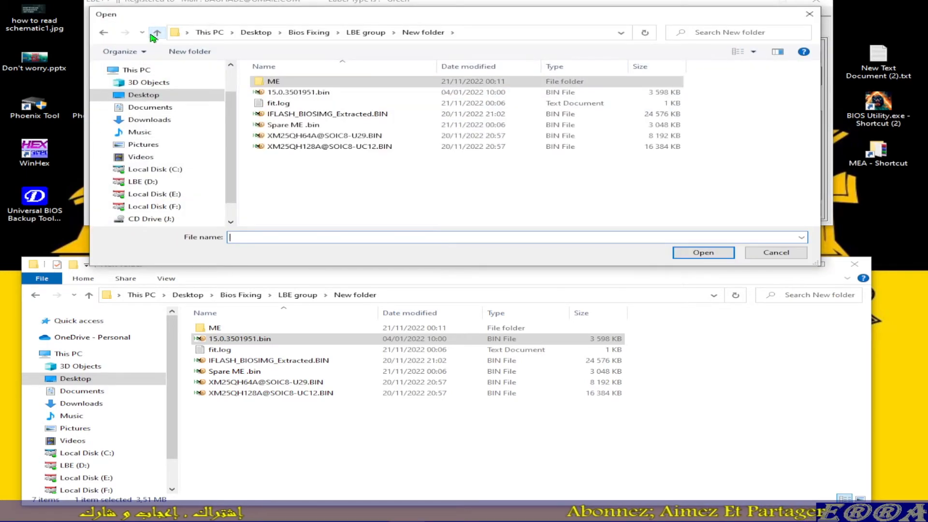
click(368, 116)
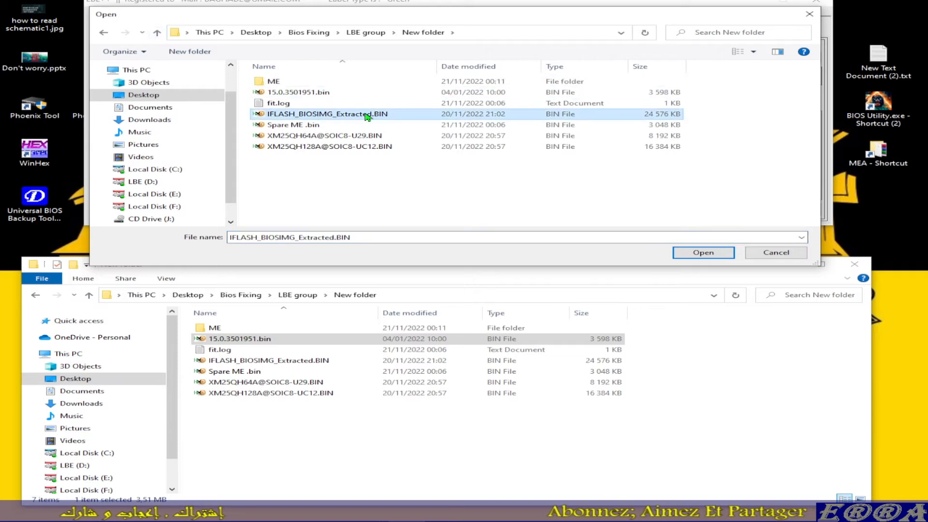
double_click(321, 115)
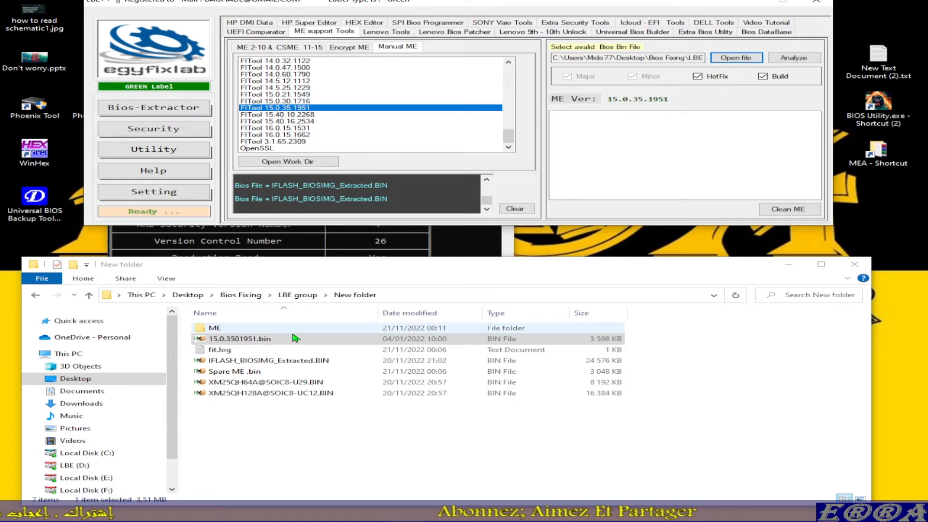
Correct the name of 15.0.3501951.bin in New folder to 15.0.35.1951.bin.
click(243, 341)
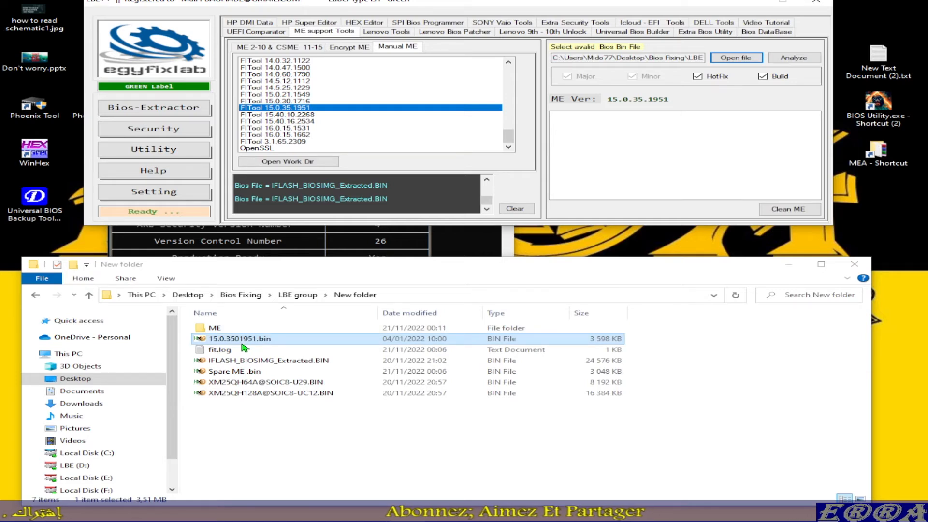
click(238, 345)
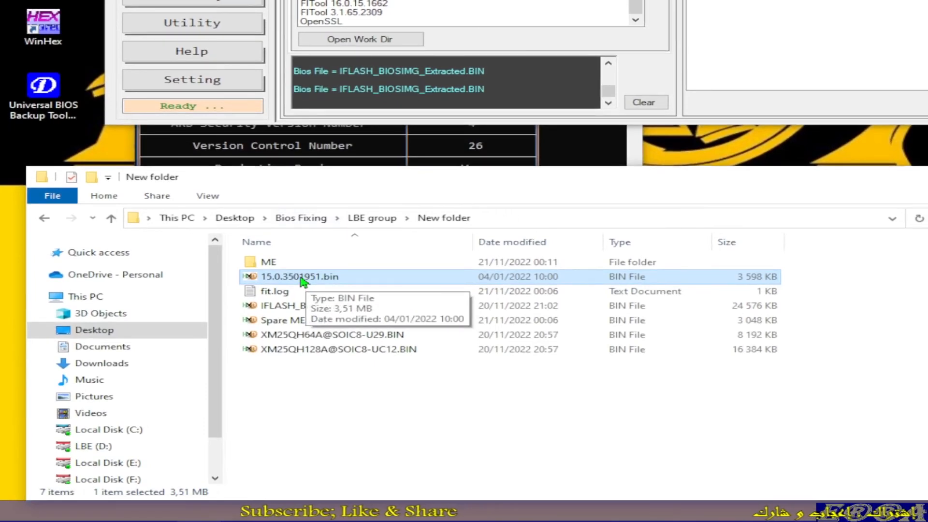
key(F2)
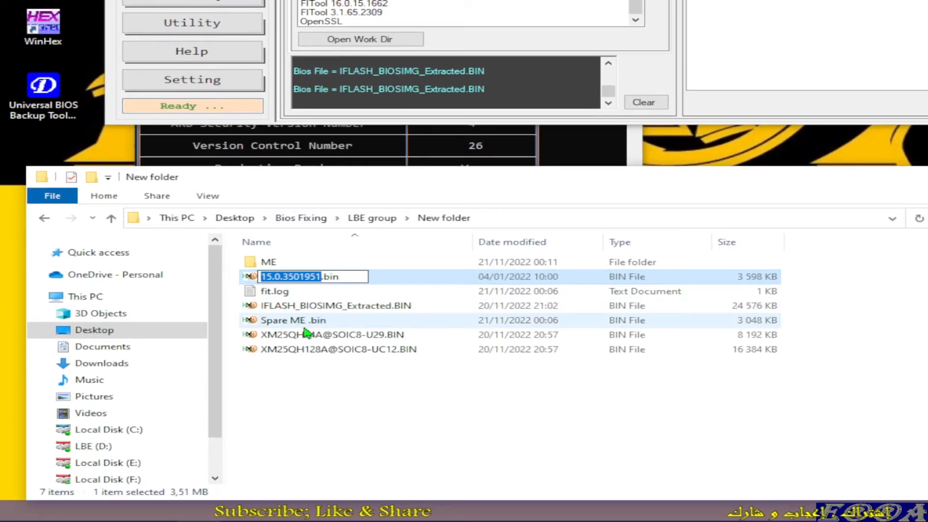
key(Home)
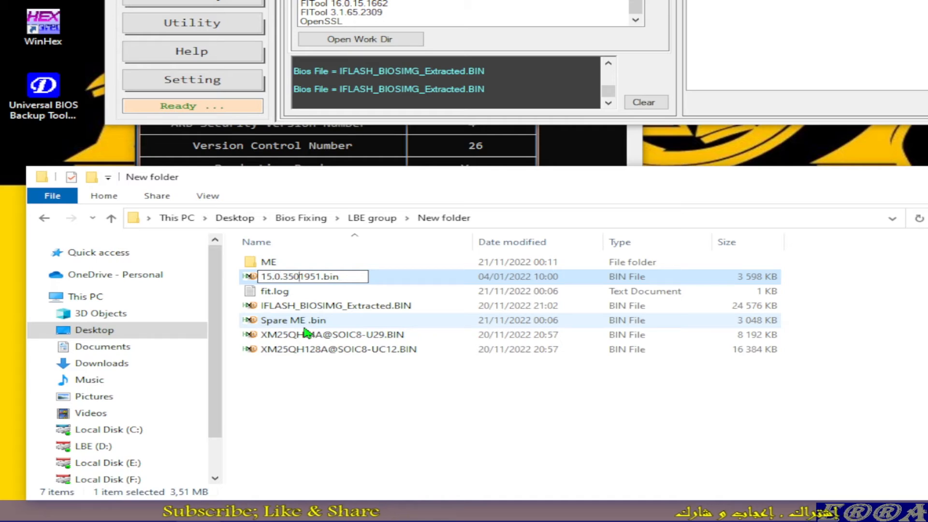
key(Delete)
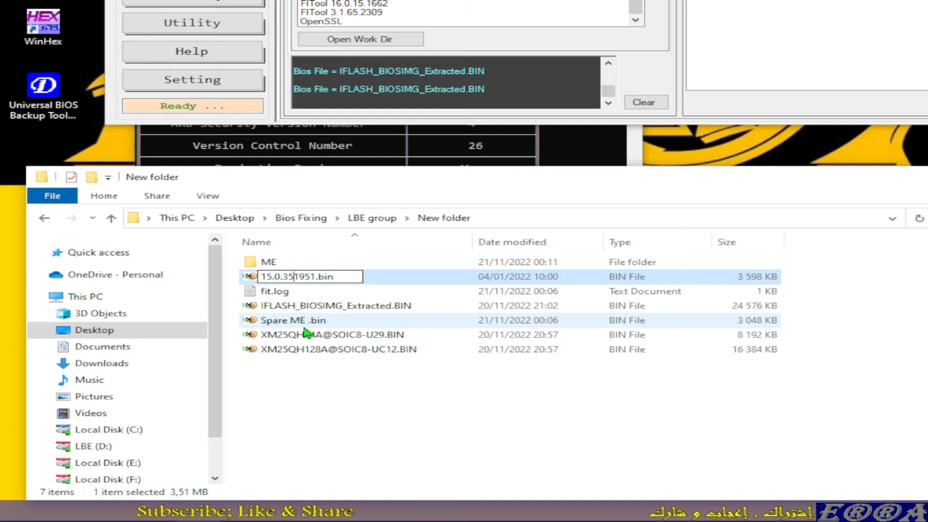
text(.)
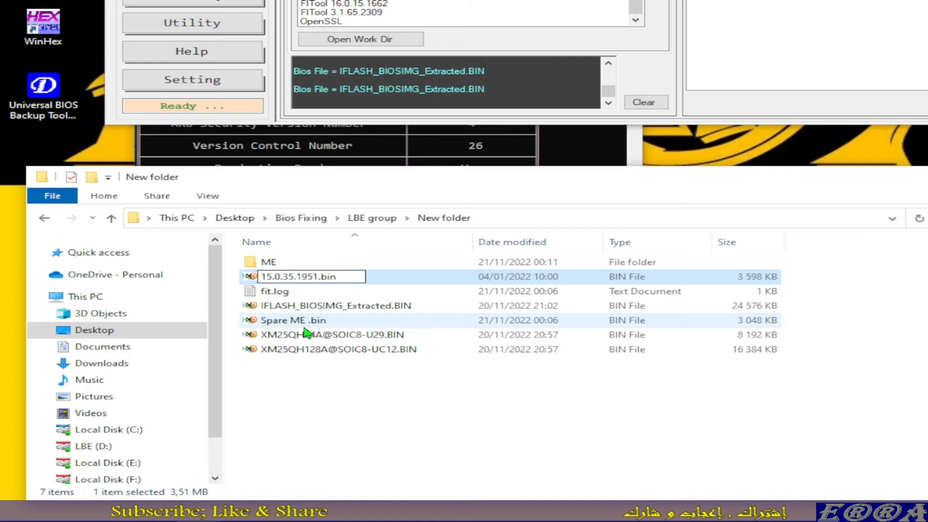
click(312, 409)
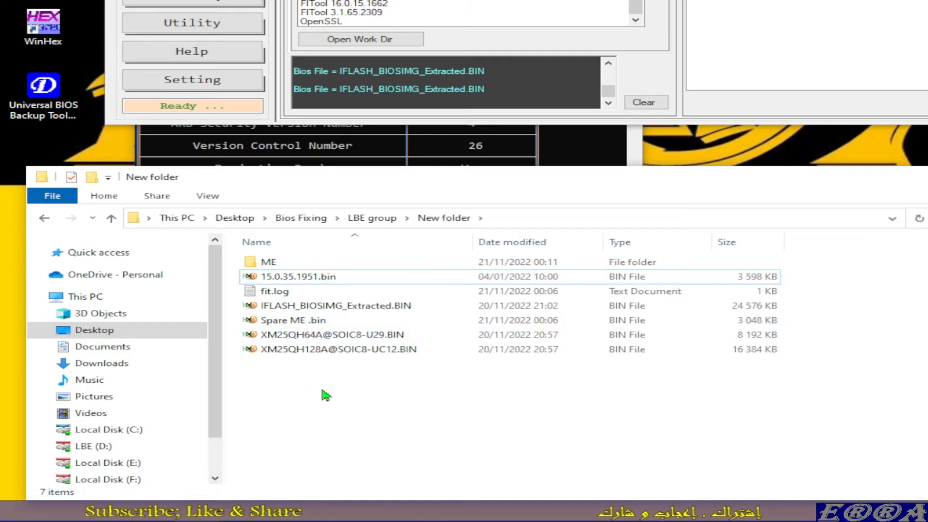
Copy 15.0.35.1951.bin from New folder into F:\LBE Versions\LBE++.3.0.0.0\LBE++\Encrypted-ME.
right_click(301, 279)
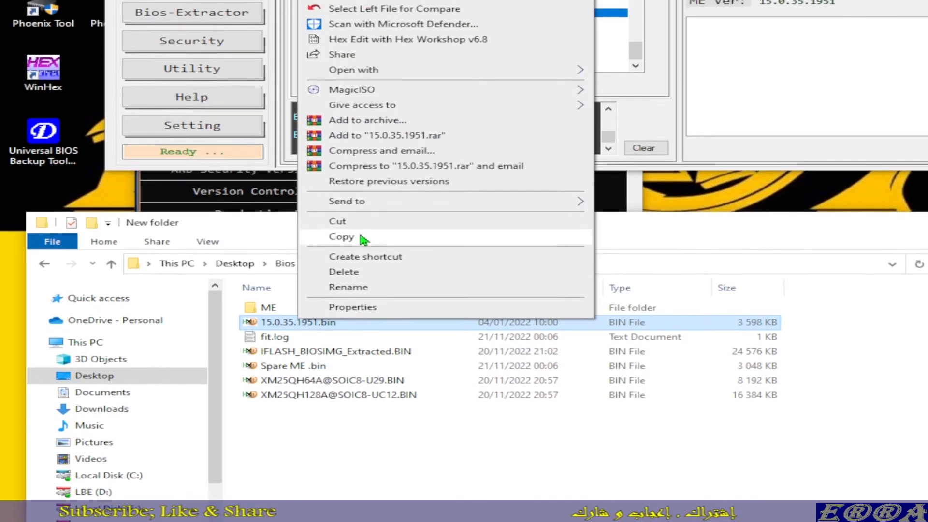
click(341, 242)
scroll(145, 479, down, 1)
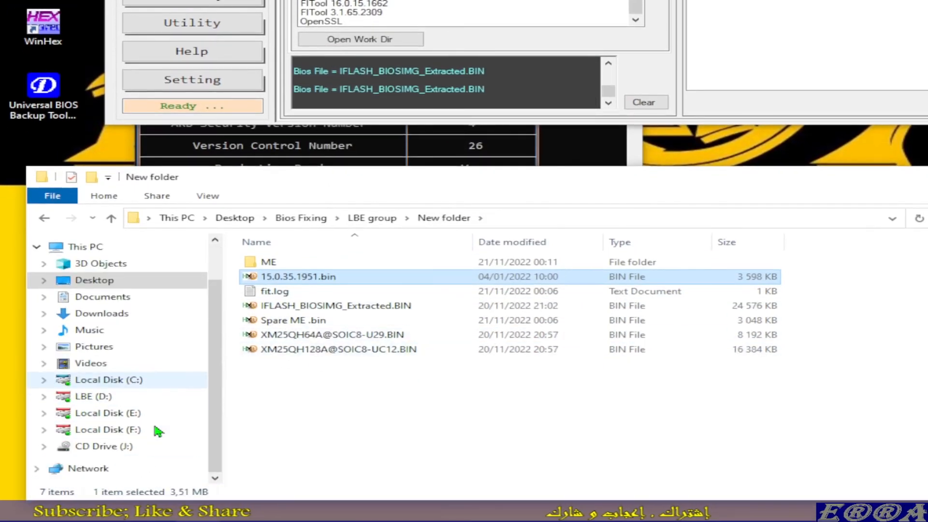
click(104, 430)
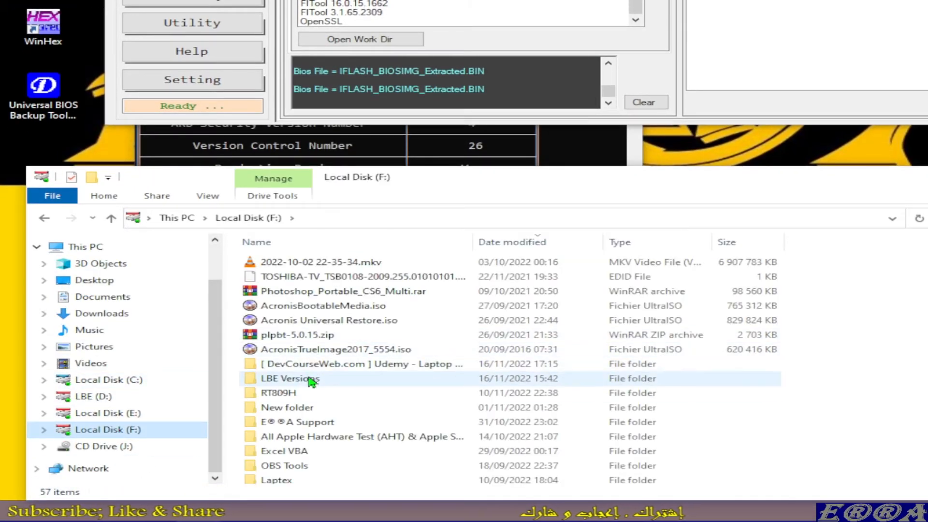
double_click(283, 379)
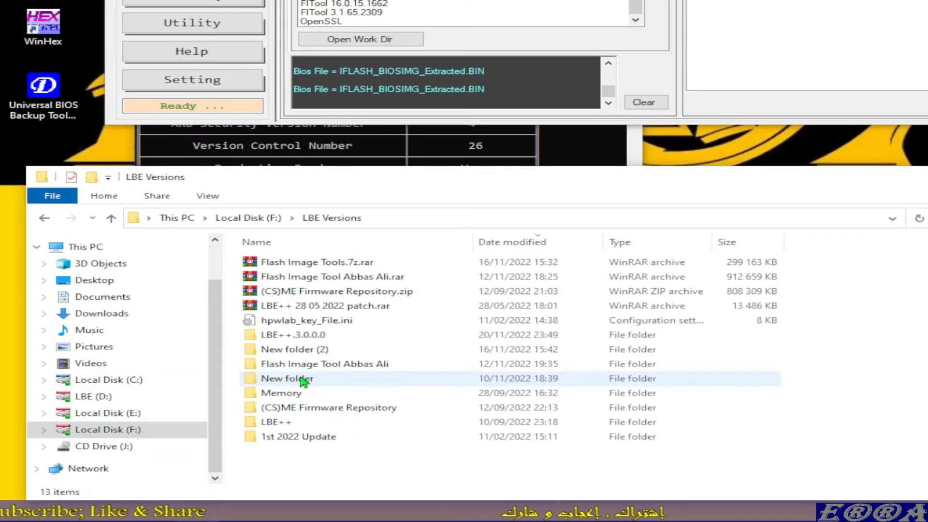
double_click(290, 337)
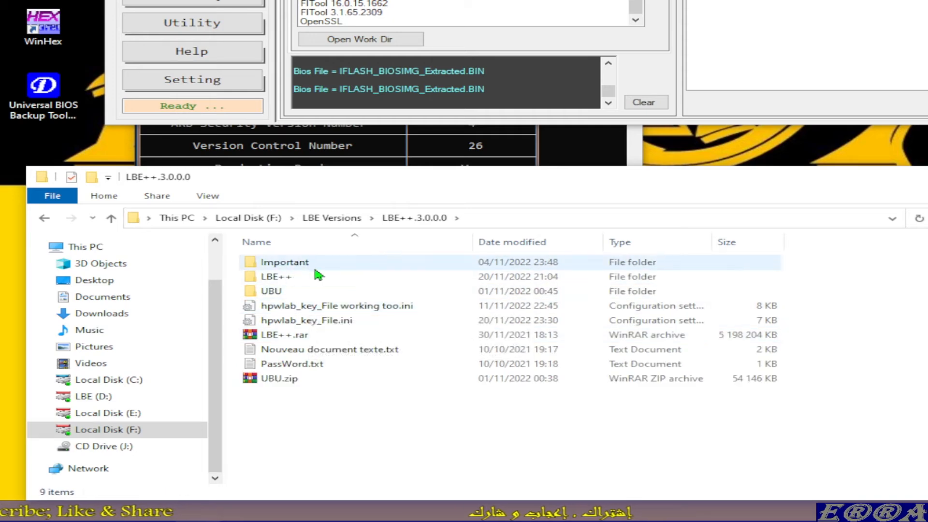
double_click(283, 280)
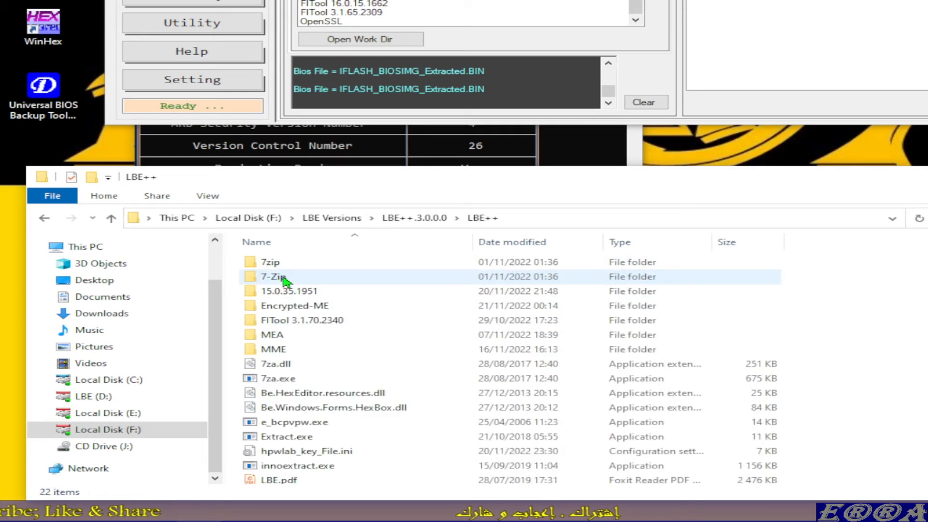
double_click(296, 305)
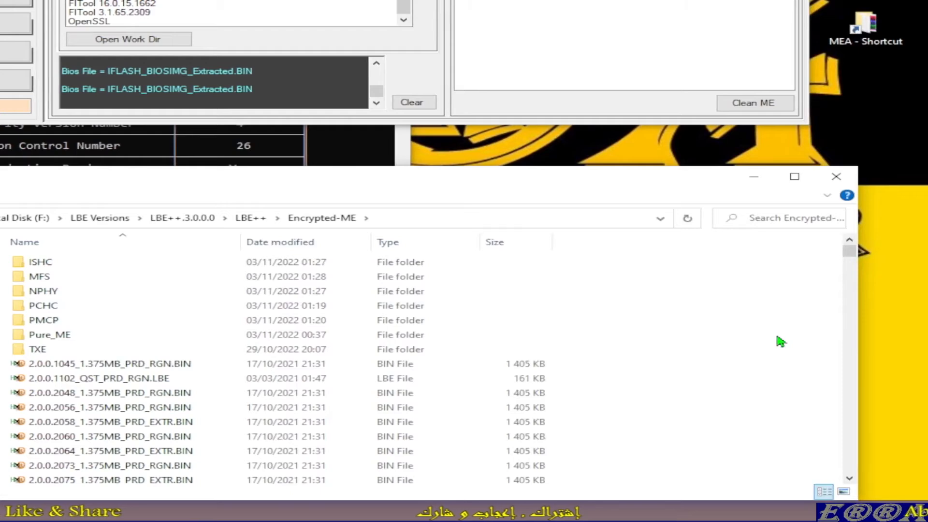
text(15)
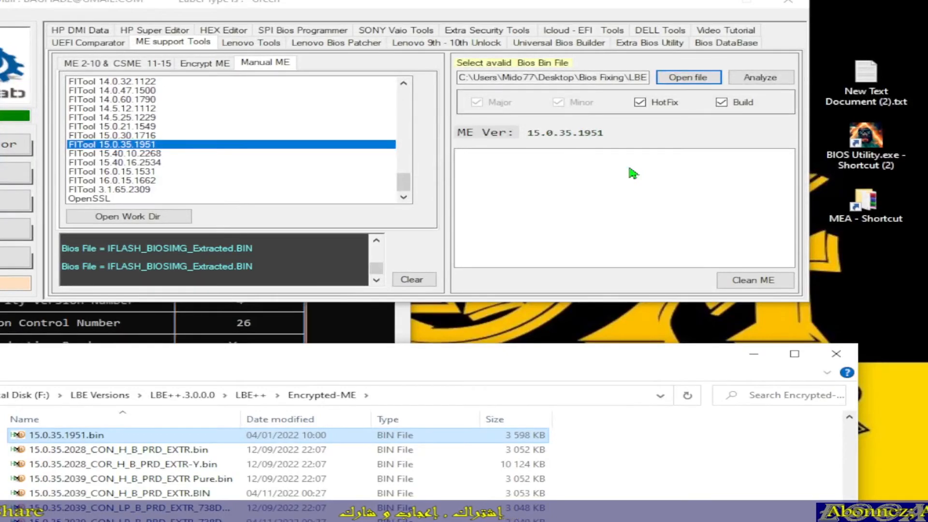
Reload IFLASH_BIOSIMG_Extracted.BIN in LBE++ Manual ME and select 15.0.35.1951.bin in the list of matching ME files.
click(688, 77)
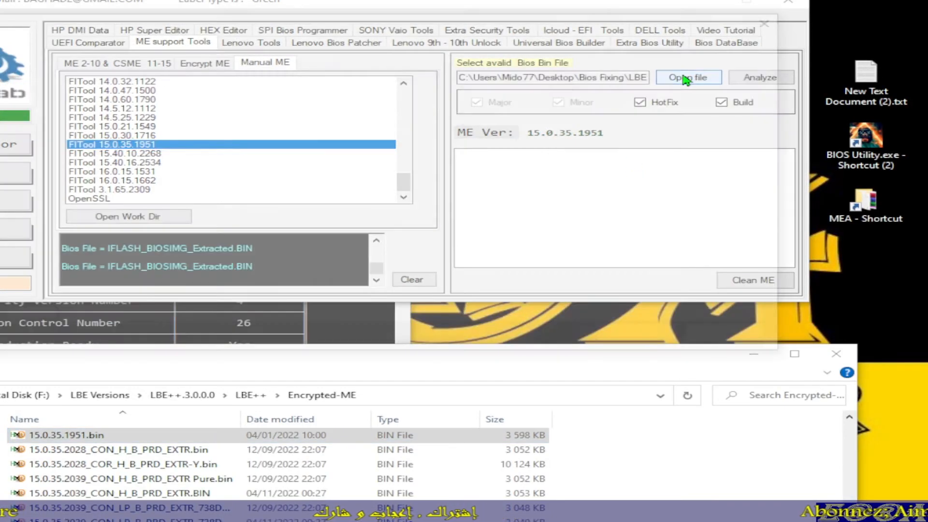
double_click(232, 152)
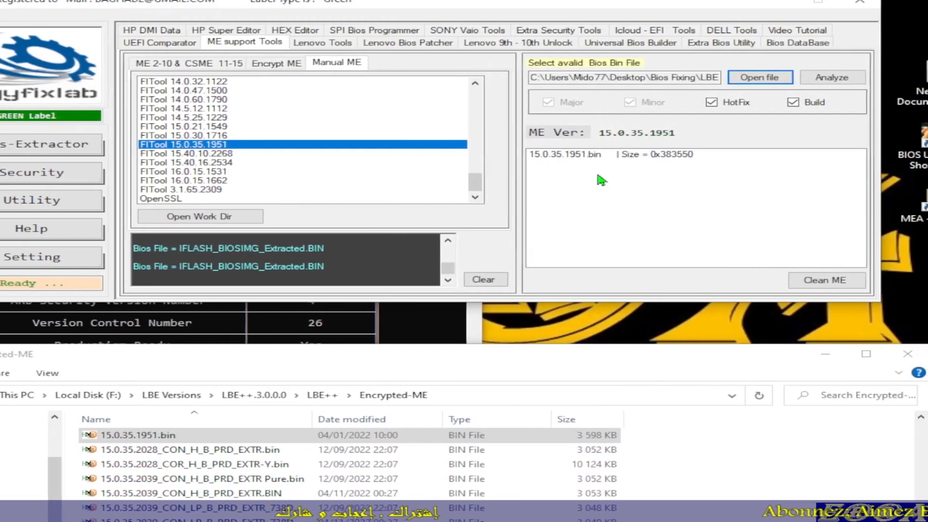
click(657, 153)
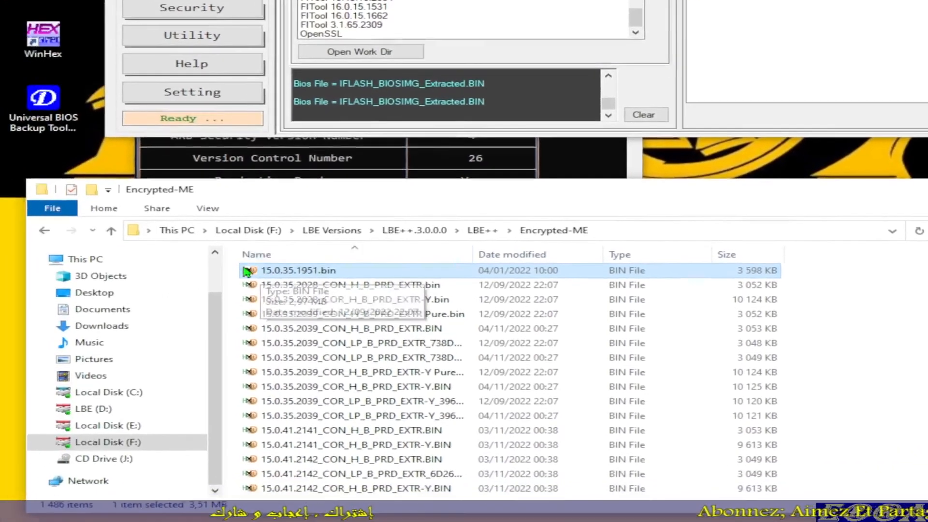
Rename 15.0.35.1951.bin in the Encrypted-ME folder to _15.0.35.1951.bin.
click(138, 315)
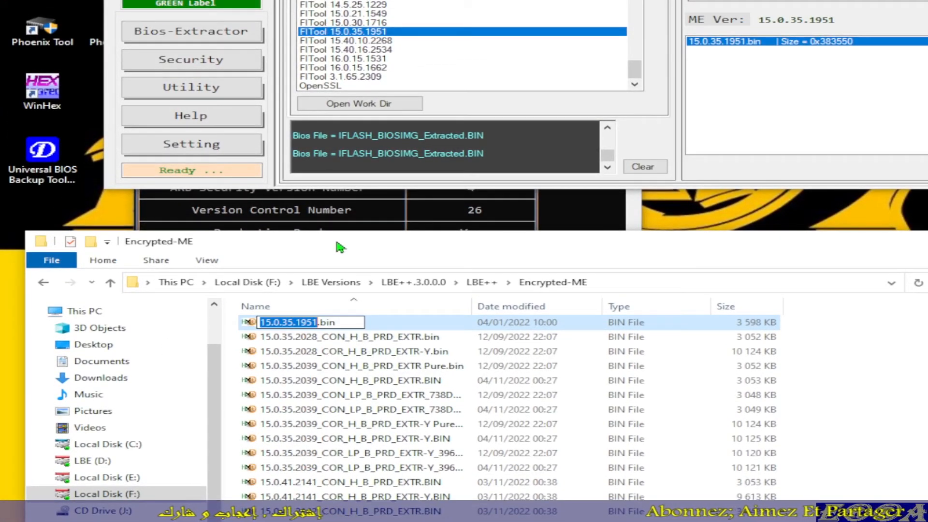
key(Home)
text(8)
key(BackSpace)
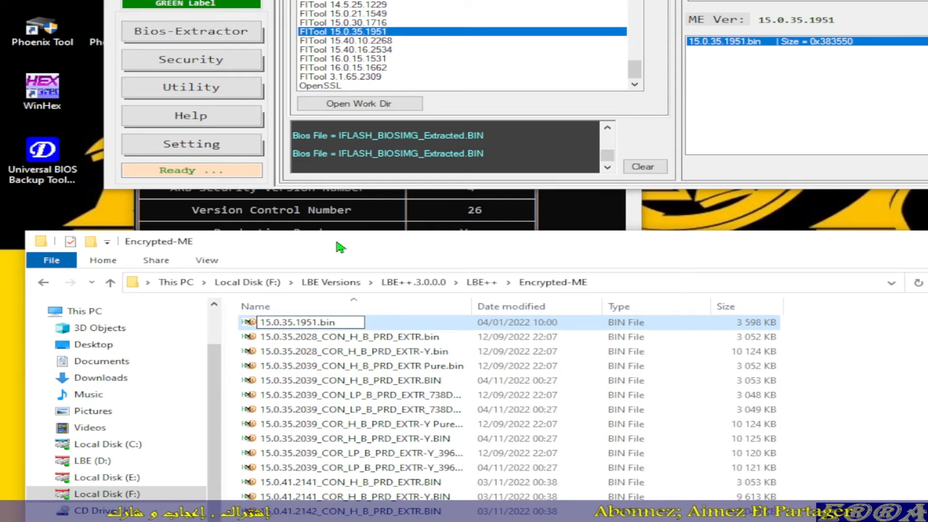
text(_)
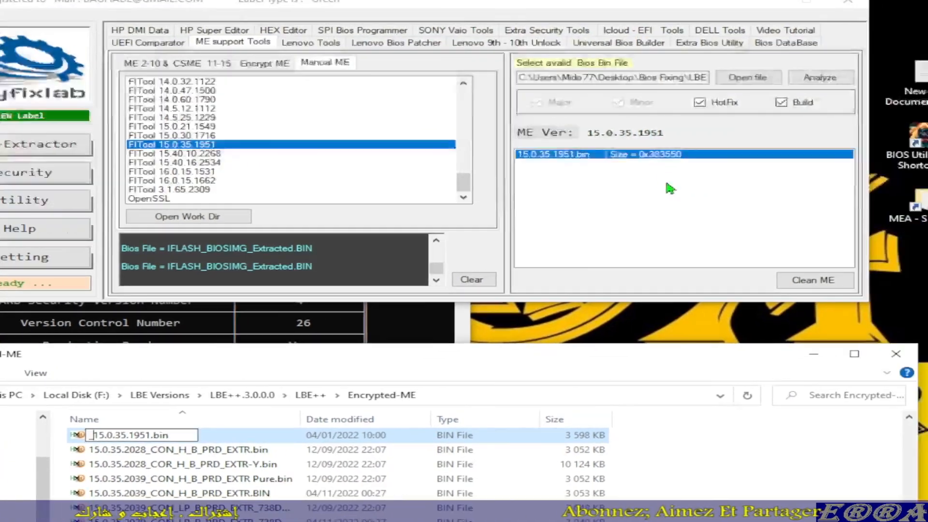
key(Return)
Reload IFLASH_BIOSIMG_Extracted.BIN in LBE++ Manual ME, select _15.0.35.1951.bin among the matching ME files, and load the BIOS file once more.
click(748, 77)
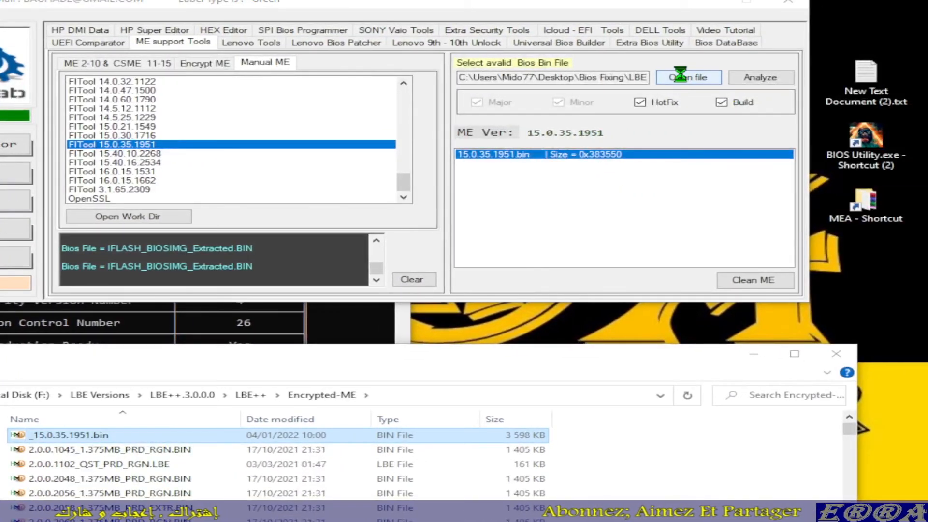
double_click(155, 153)
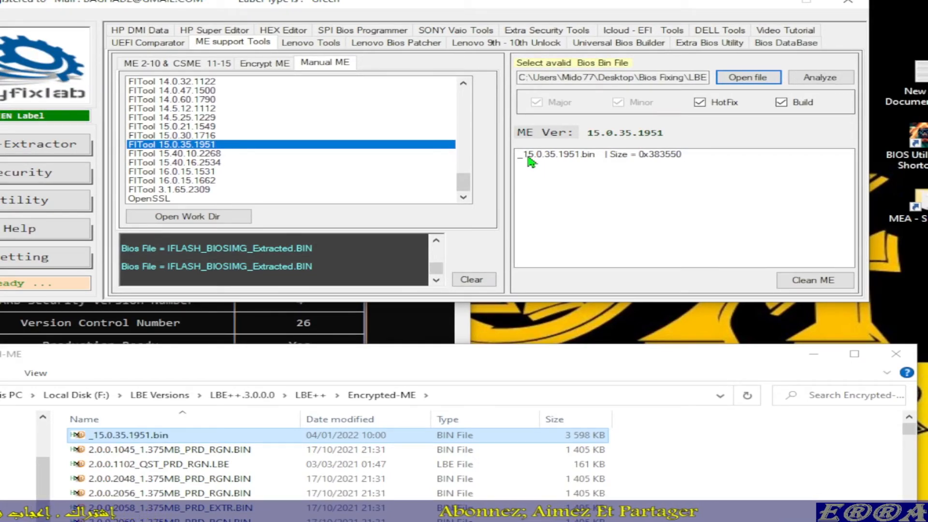
click(530, 160)
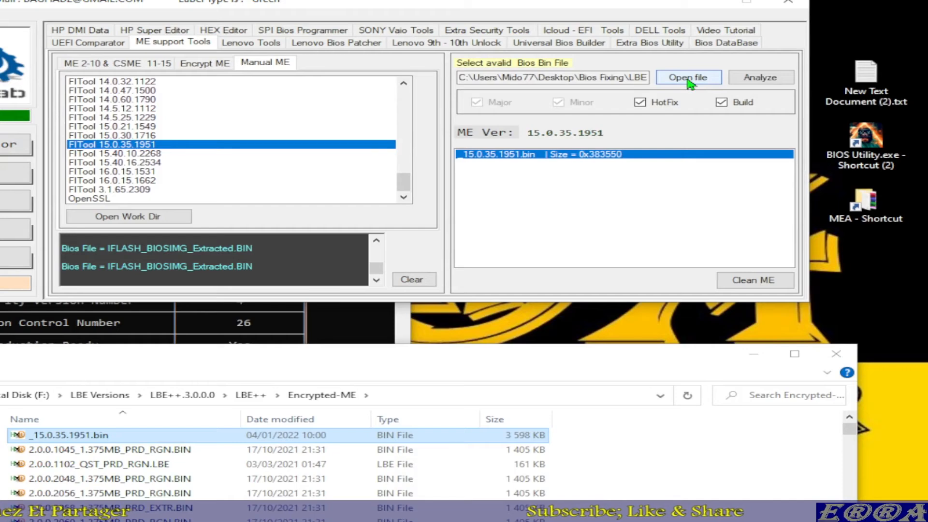
click(690, 78)
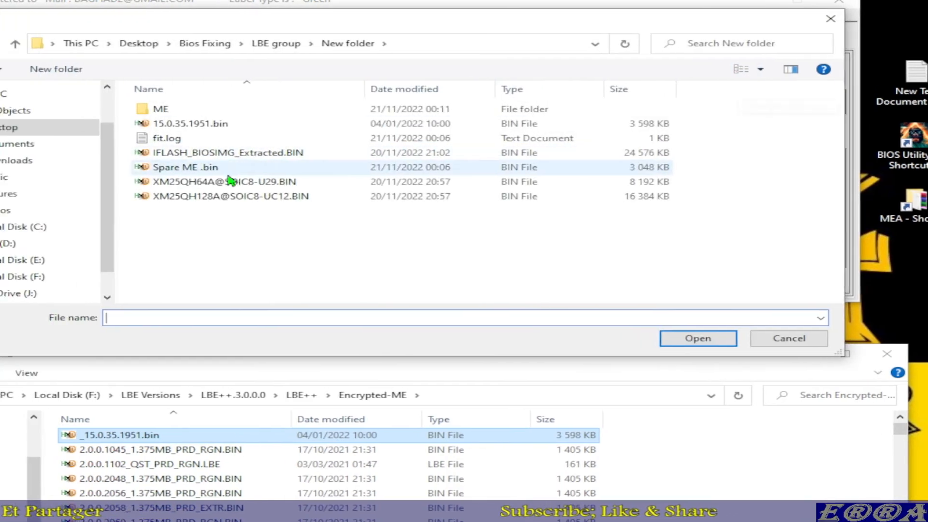
double_click(193, 152)
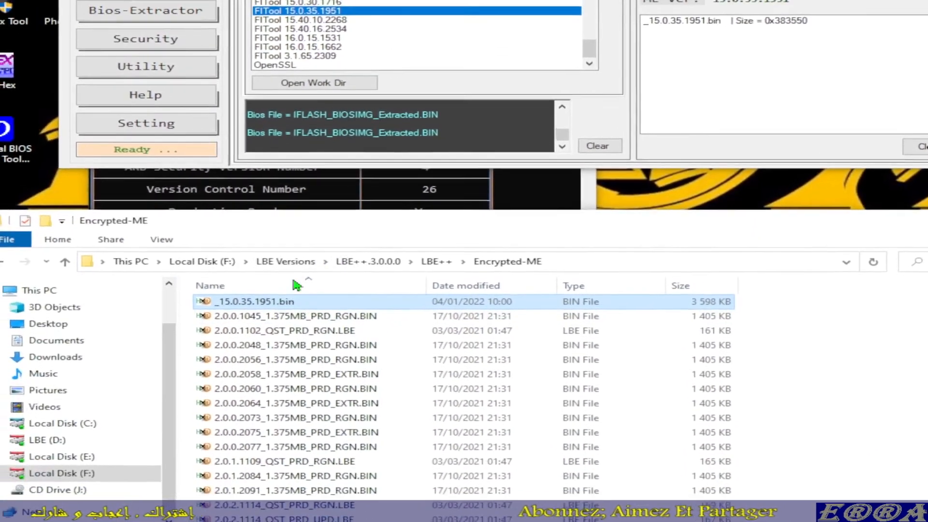
Rename _15.0.35.1951.bin in the Encrypted-ME folder to _15 0.35.1951.bin, replacing the first dot with a space.
key(F2)
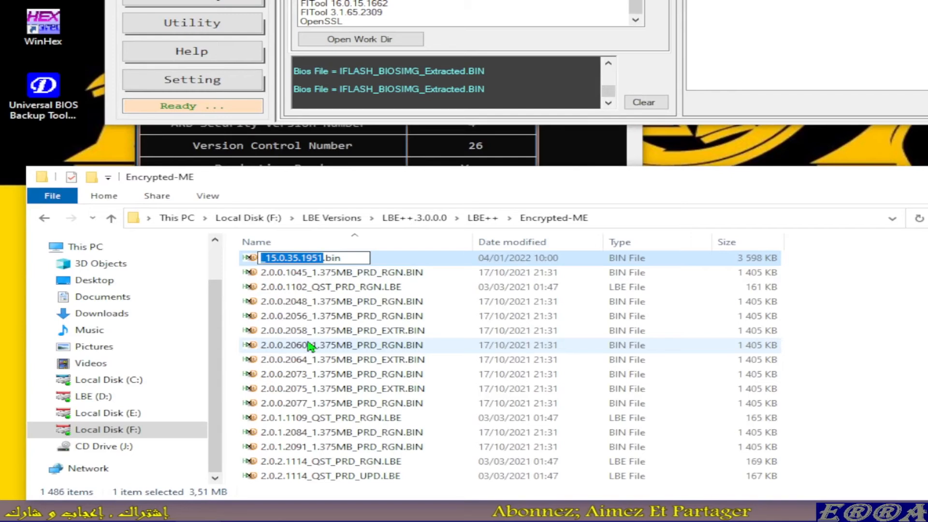
key(Home)
key(Right)
key(Right)
key(Right)
key(Right)
key(BackSpace)
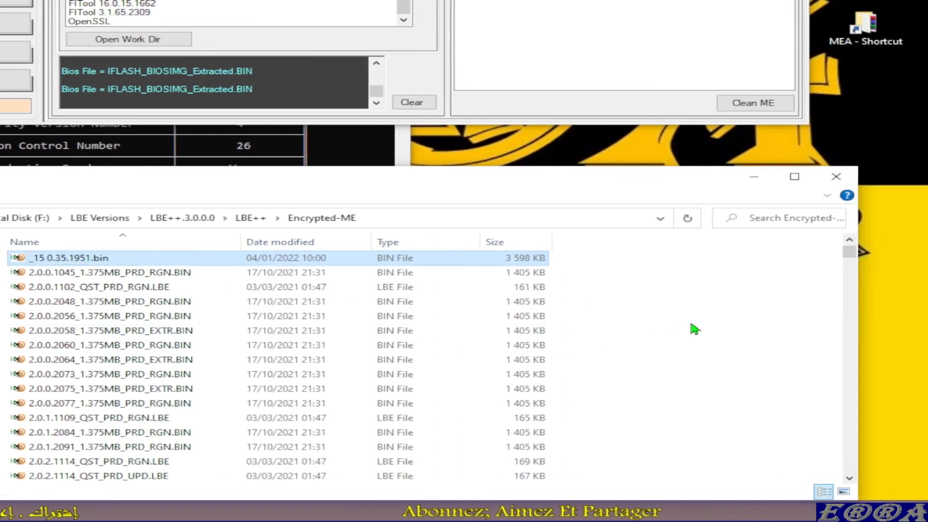
Load IFLASH_BIOSIMG_Extracted.BIN again in LBE++ Manual ME to check whether _15 0.35.1951.bin is matched.
click(923, 324)
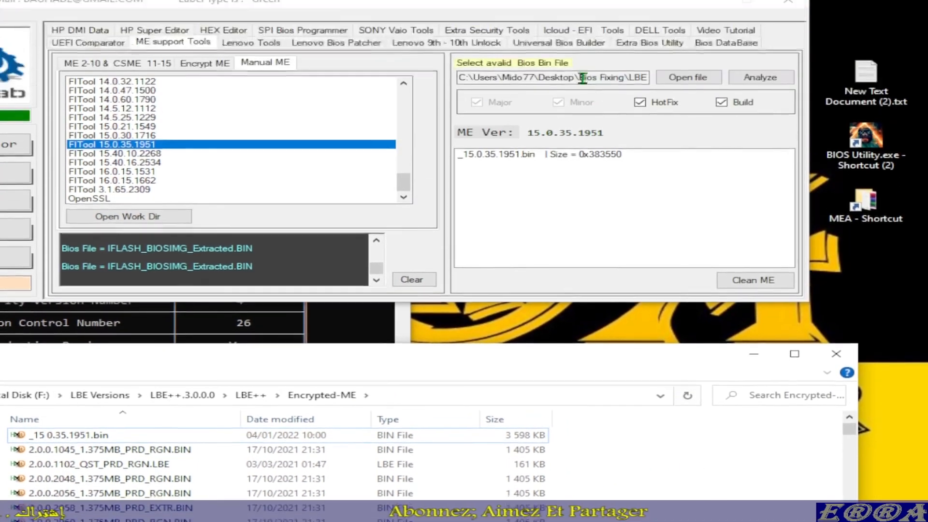
click(690, 77)
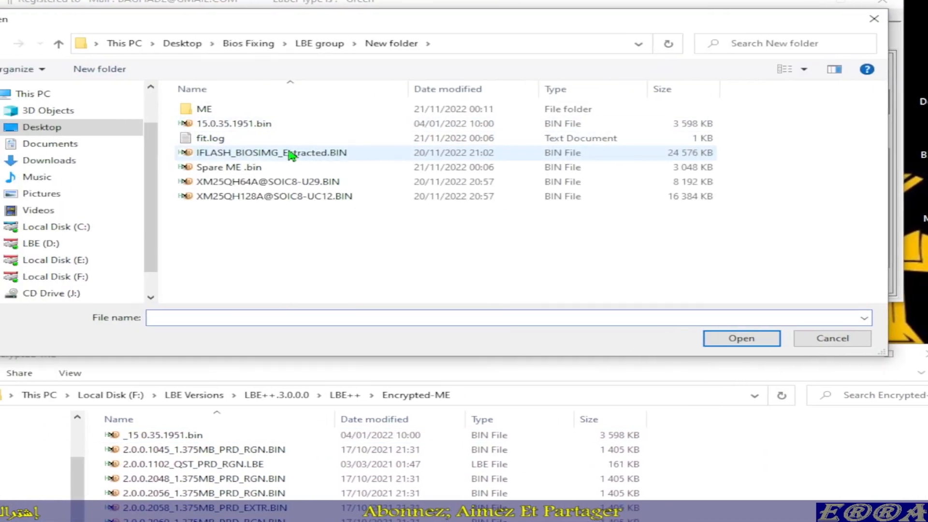
double_click(233, 152)
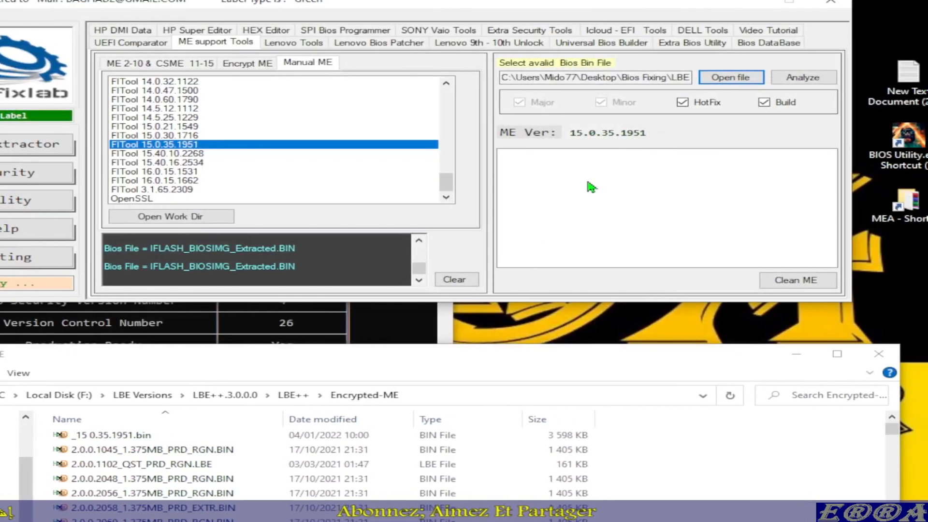